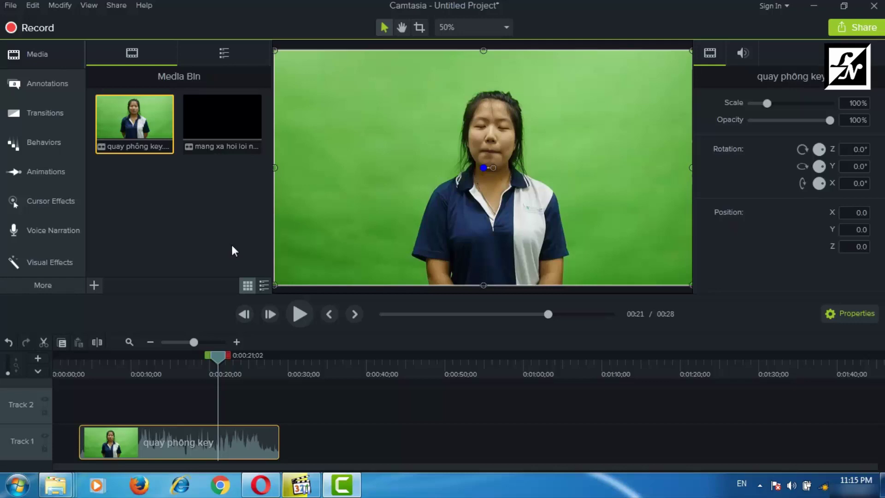
Apply the Color Adjustment visual effect to the green-screen clip on Track 1
left_click(45, 262)
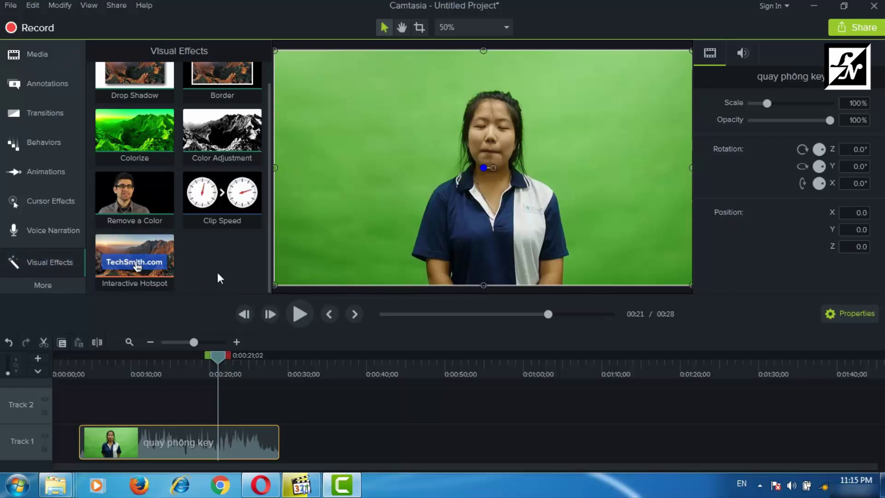
scroll(218, 272, "up", 1)
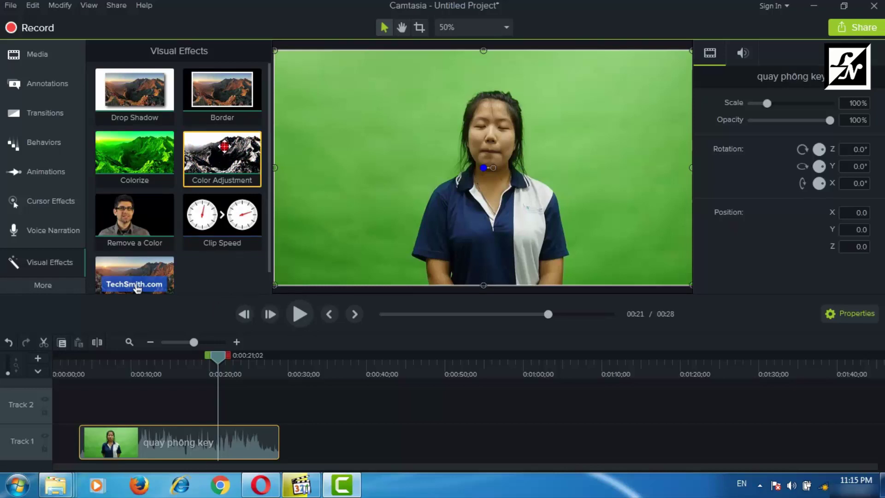
left_click_drag(223, 160, 224, 161)
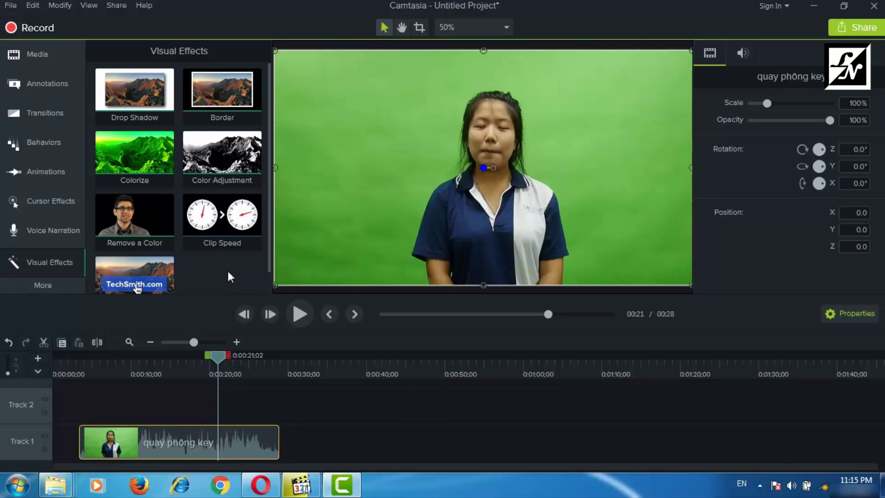
left_click_drag(216, 148, 178, 435)
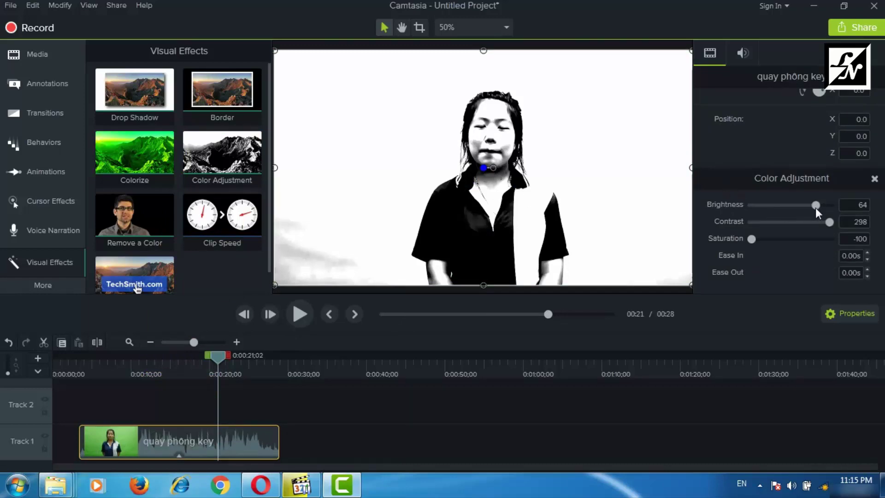
Set the clip's Color Adjustment to brightness -6, contrast 64 and saturation -22
left_click_drag(815, 208, 785, 207)
left_click_drag(833, 222, 784, 239)
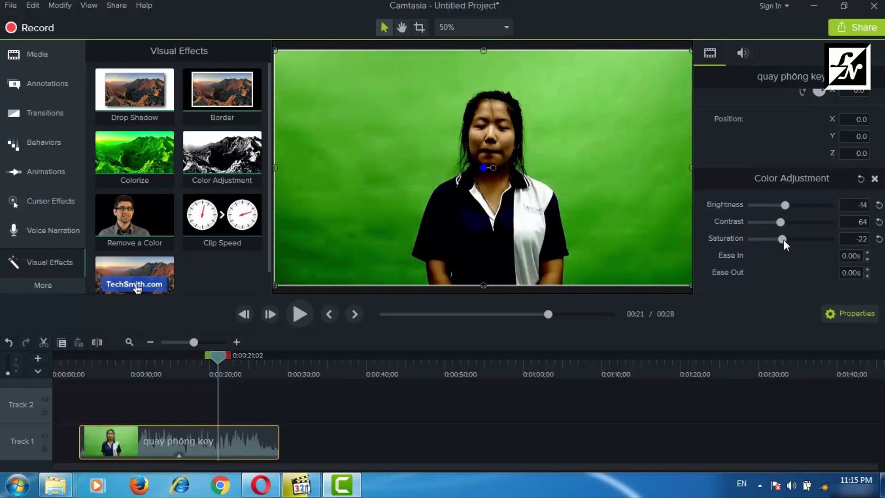
left_click_drag(784, 206, 787, 206)
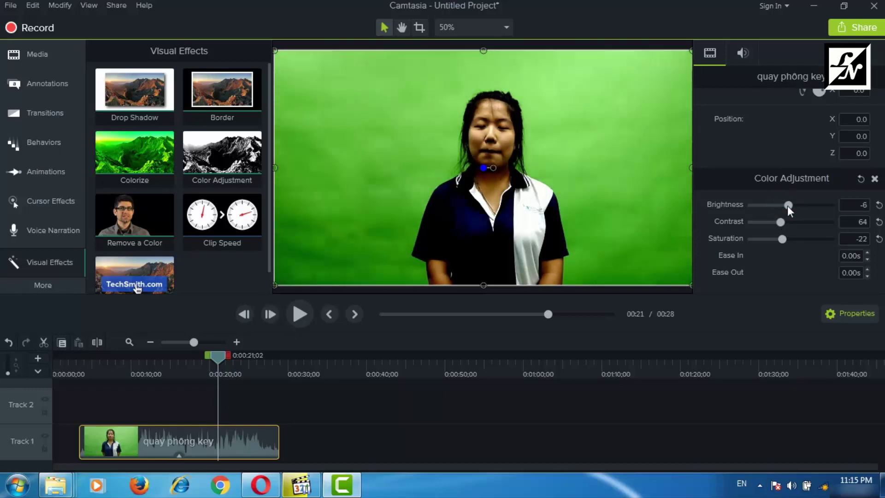
left_click(473, 431)
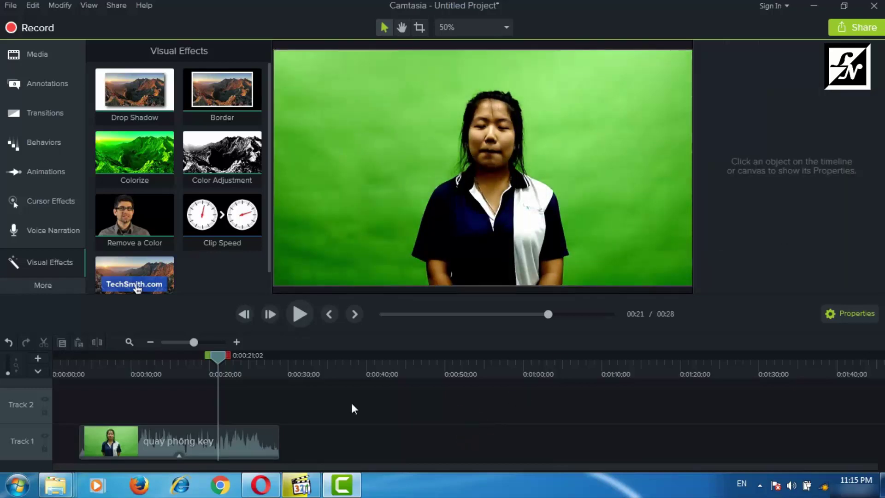
Move the playhead to 0:00:17;15 and set the Track 1 clip's Color Adjustment brightness to 5
left_click_drag(215, 356, 187, 361)
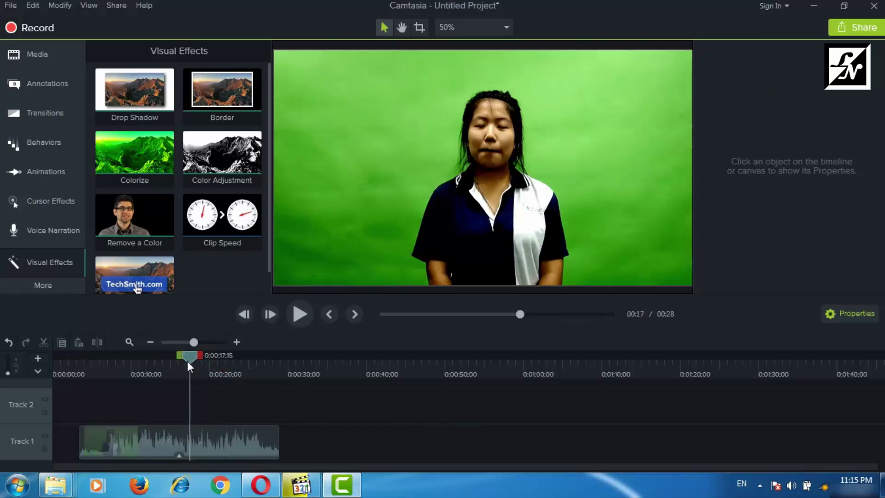
left_click(179, 440)
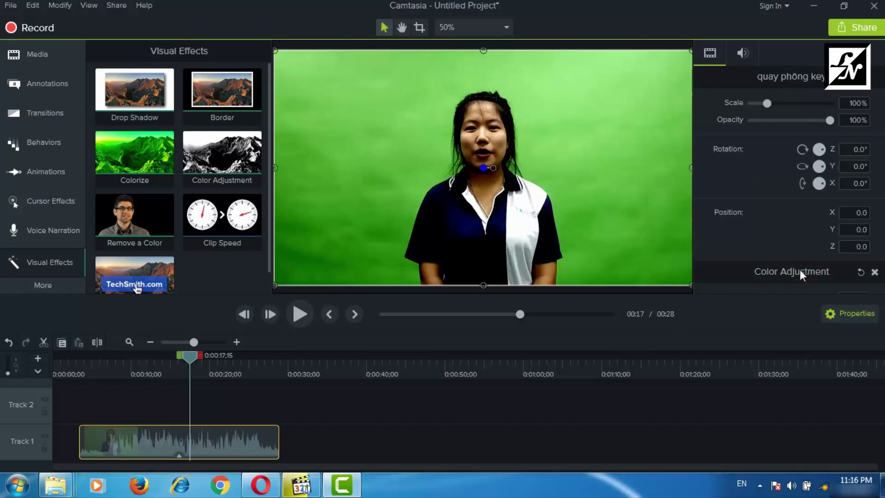
scroll(801, 272, "down", 3)
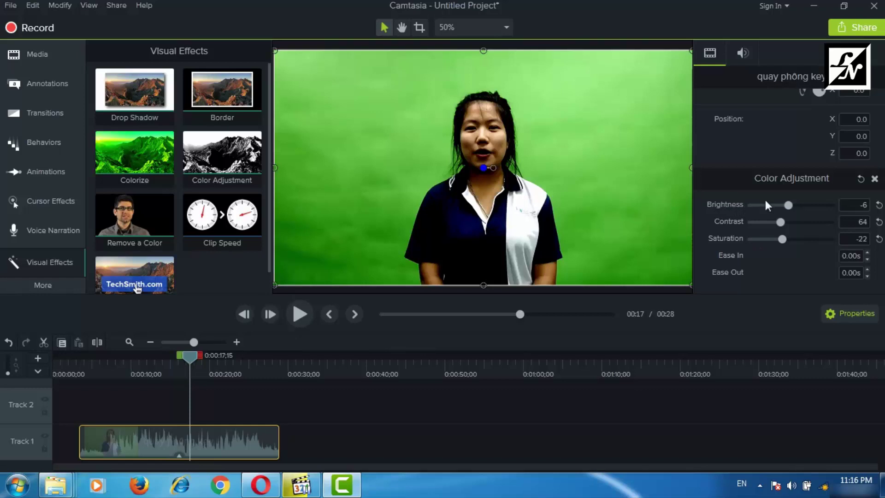
left_click_drag(787, 203, 798, 203)
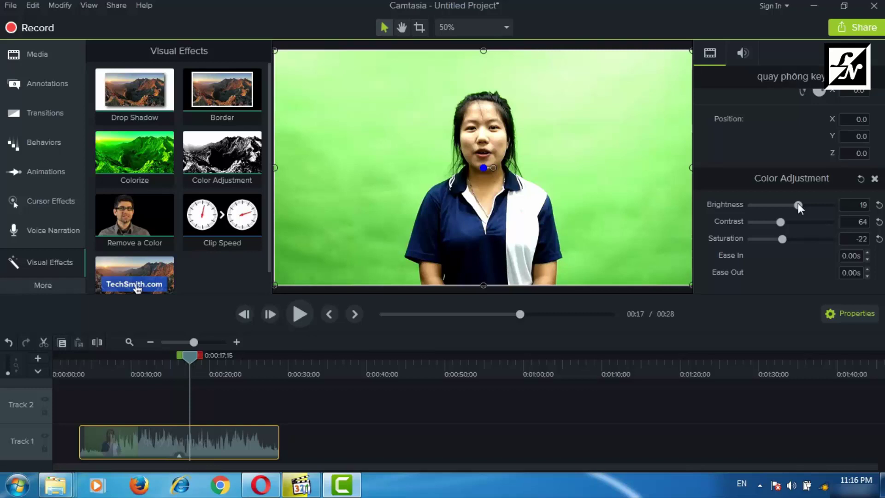
left_click_drag(798, 203, 769, 203)
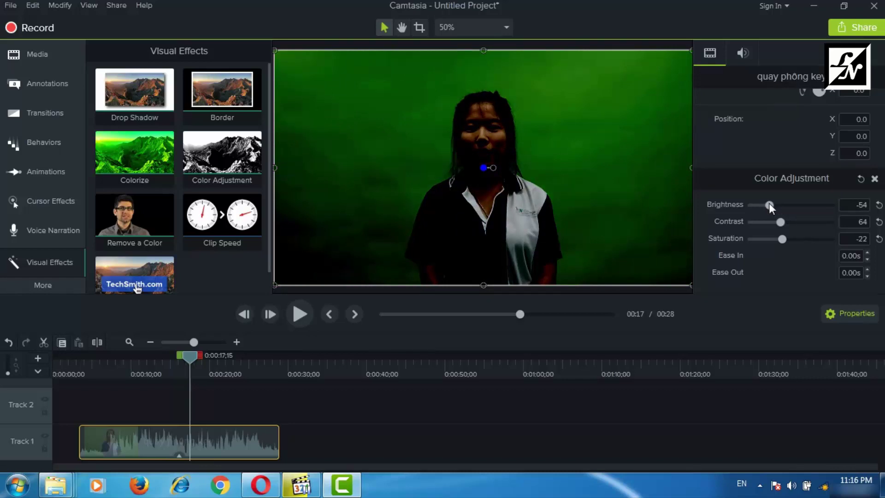
left_click_drag(767, 205, 784, 204)
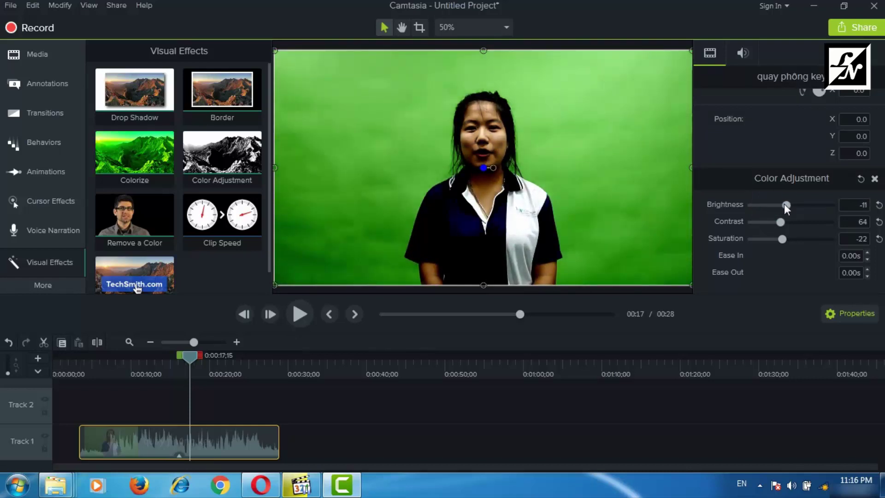
left_click_drag(784, 204, 788, 204)
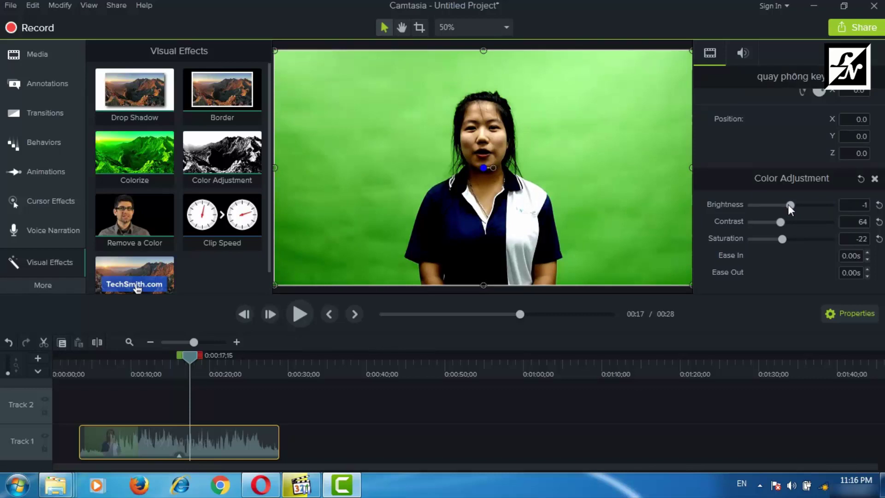
mouse_move(787, 204)
left_mouse_down()
mouse_move(735, 208)
mouse_move(795, 204)
left_mouse_up()
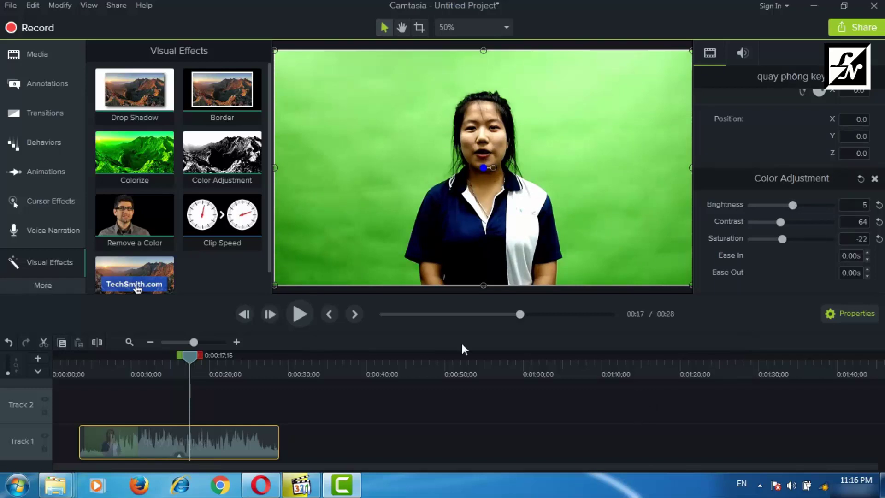
left_click(416, 431)
Set the Track 1 clip's Color Adjustment contrast to 48 and its saturation to 5
left_click(214, 445)
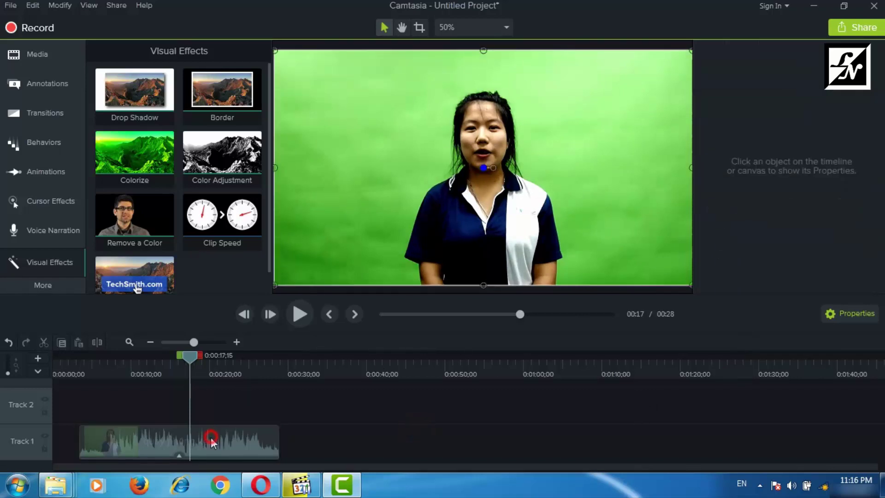
scroll(785, 250, "down", 3)
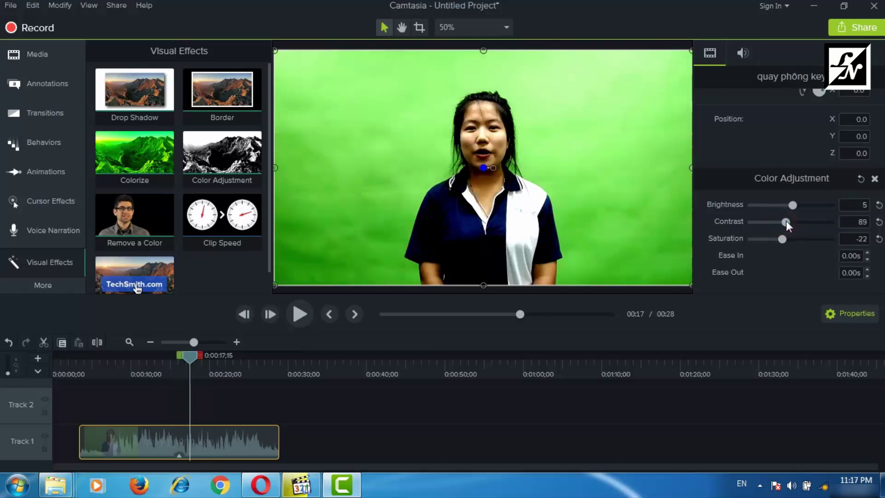
mouse_move(781, 221)
left_mouse_down()
mouse_move(767, 223)
mouse_move(776, 223)
left_mouse_up()
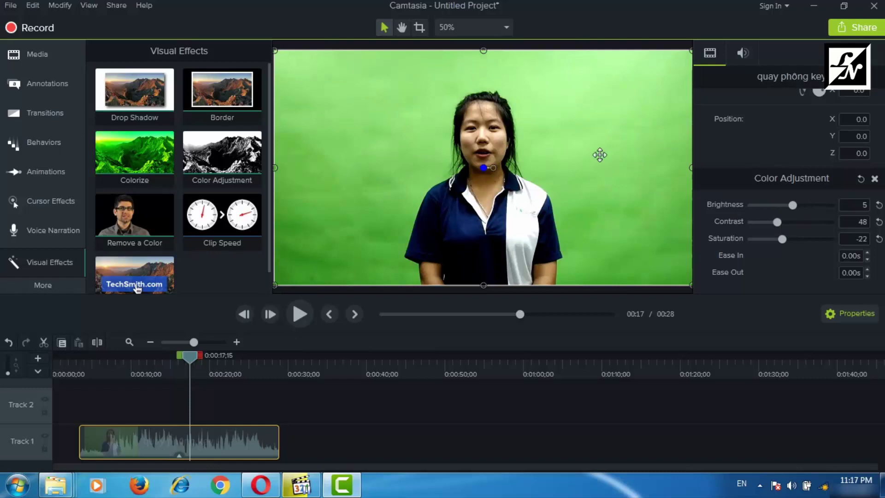
left_click(856, 208)
mouse_move(782, 240)
left_mouse_down()
mouse_move(808, 240)
mouse_move(760, 244)
mouse_move(788, 239)
left_mouse_up()
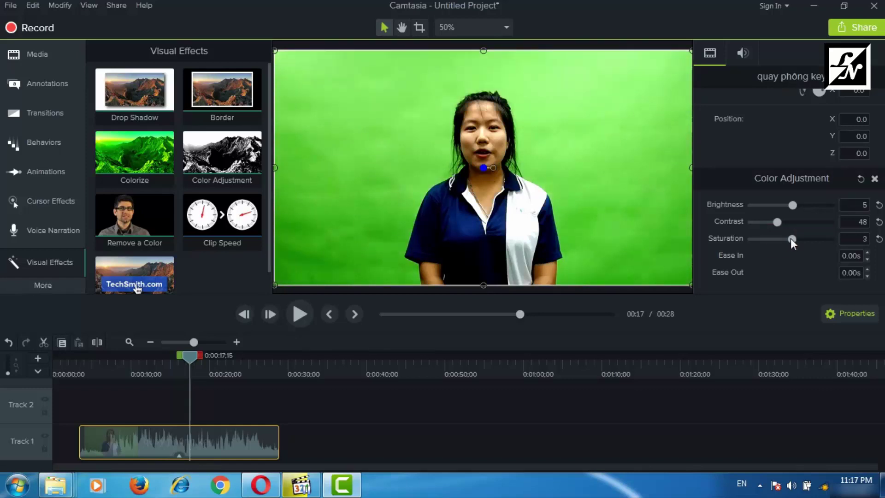
left_click(865, 238)
type("5")
key("Return")
left_click_drag(798, 239, 795, 240)
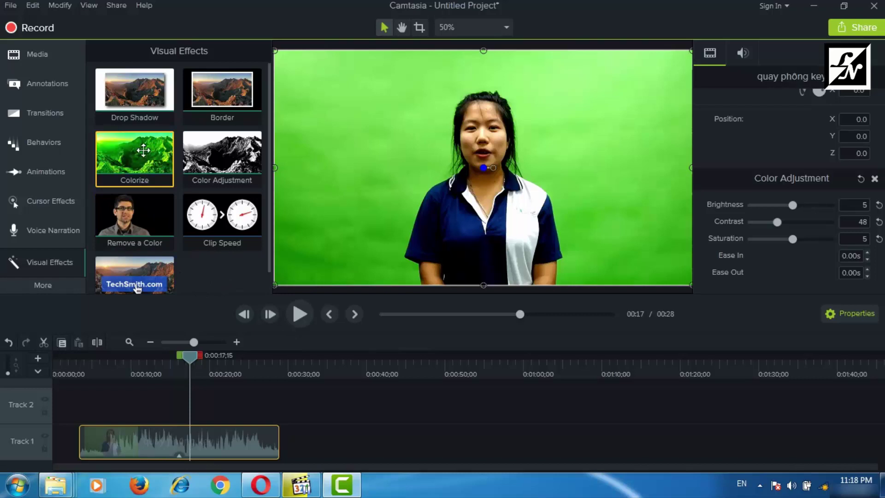
Apply the Colorize effect to the Track 1 clip and choose the preset pink as its color
left_click_drag(142, 148, 208, 409)
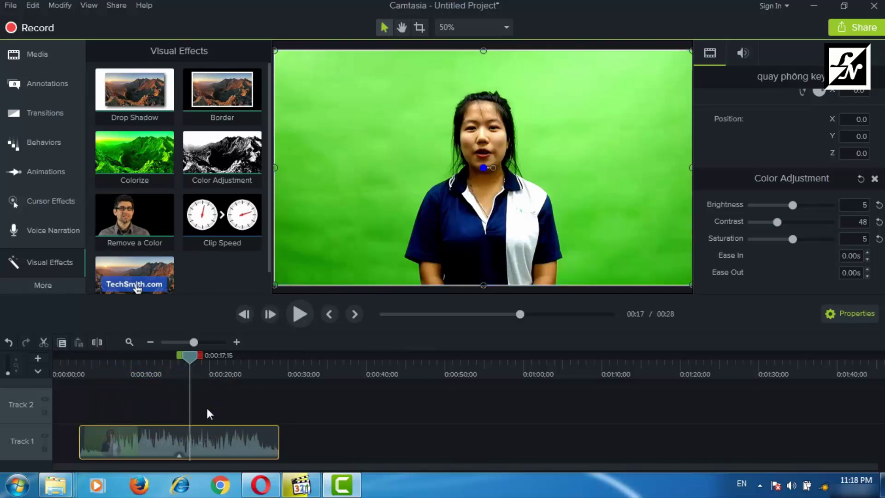
left_click_drag(138, 152, 172, 448)
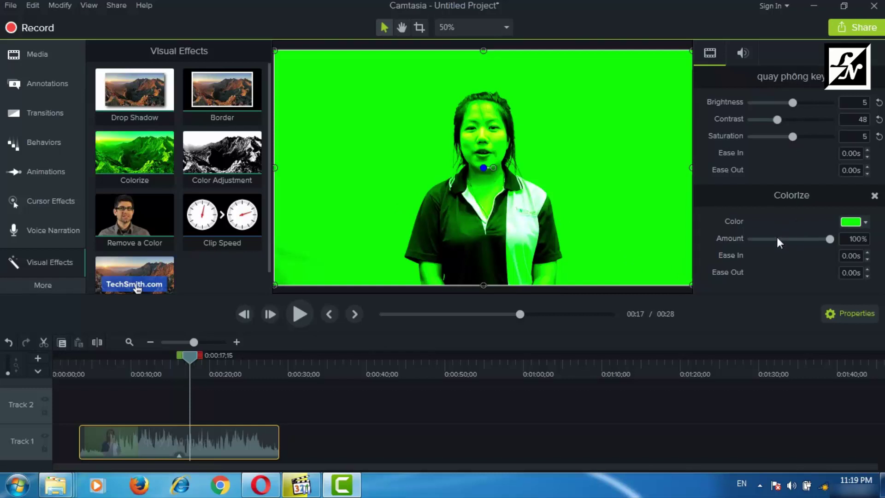
left_click(866, 223)
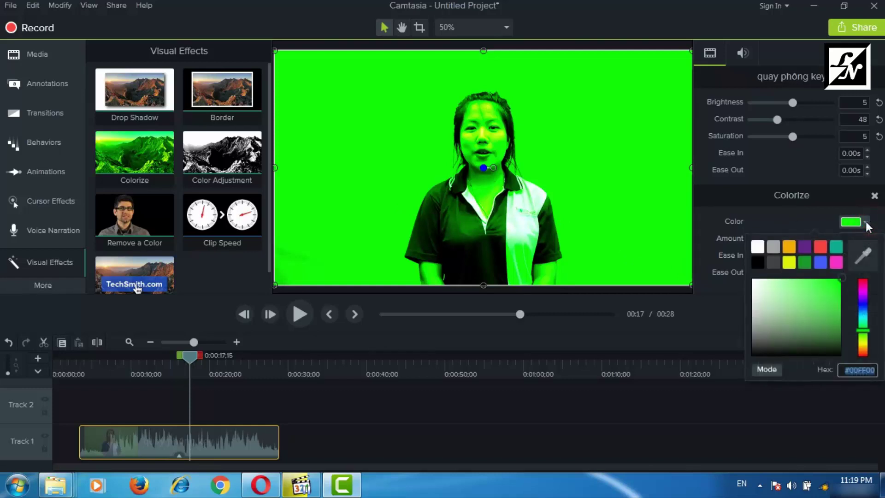
left_click(788, 214)
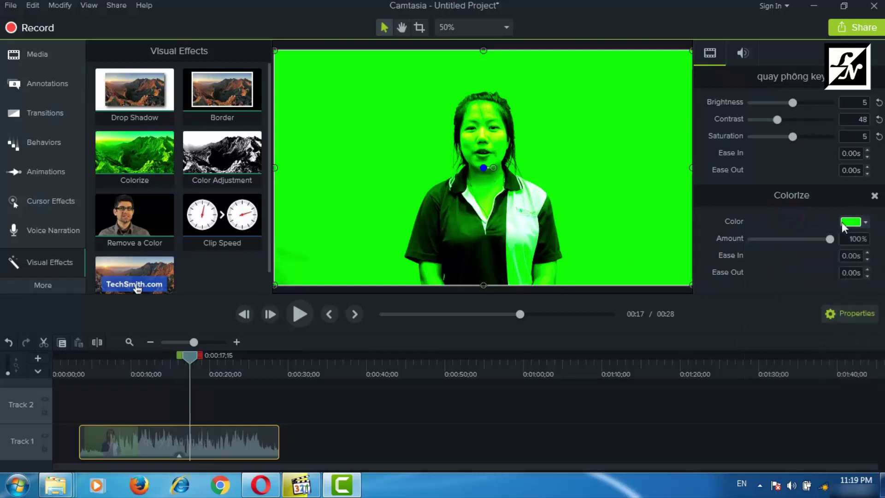
left_click(866, 222)
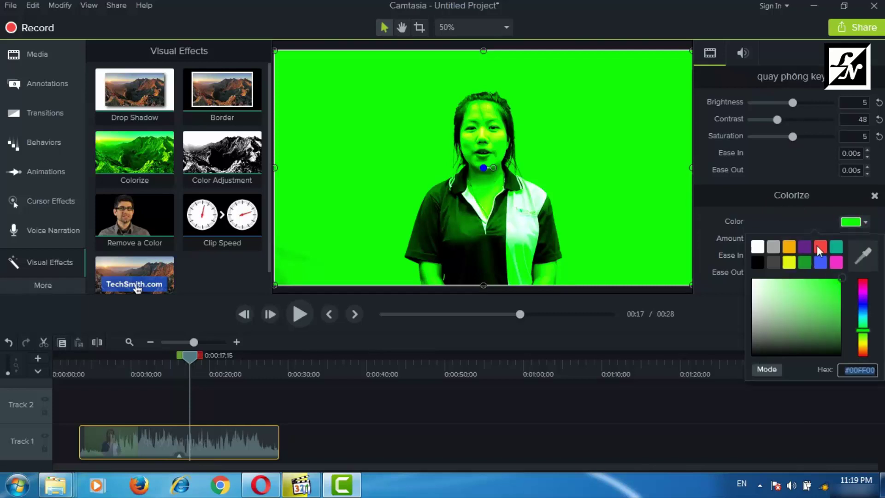
left_click(834, 261)
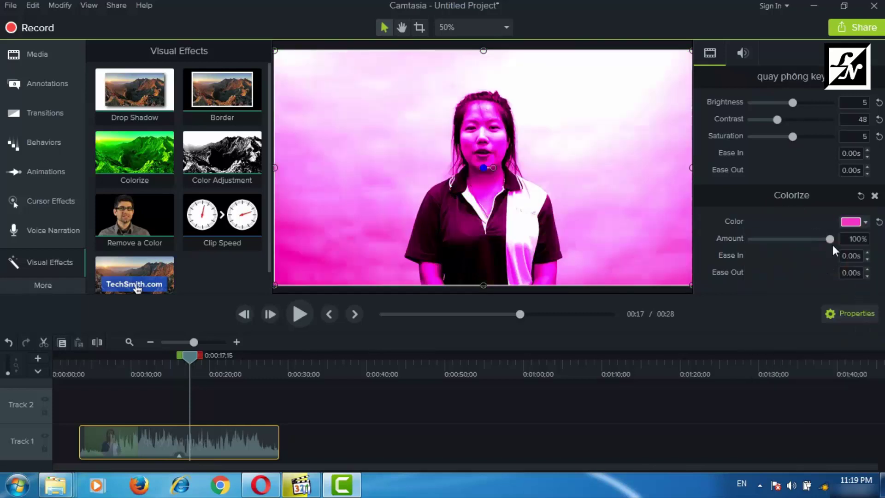
Soften the Colorize color to a lighter pink and reduce the effect amount to 29%
left_click(854, 224)
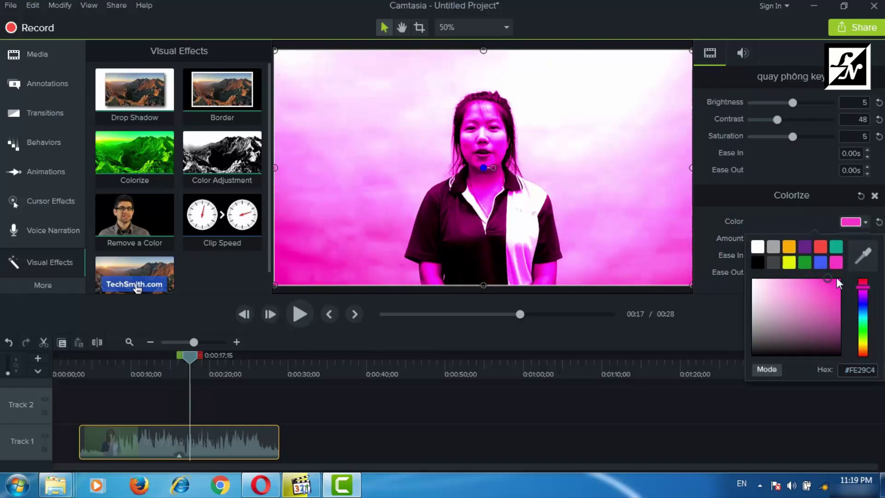
left_click(761, 215)
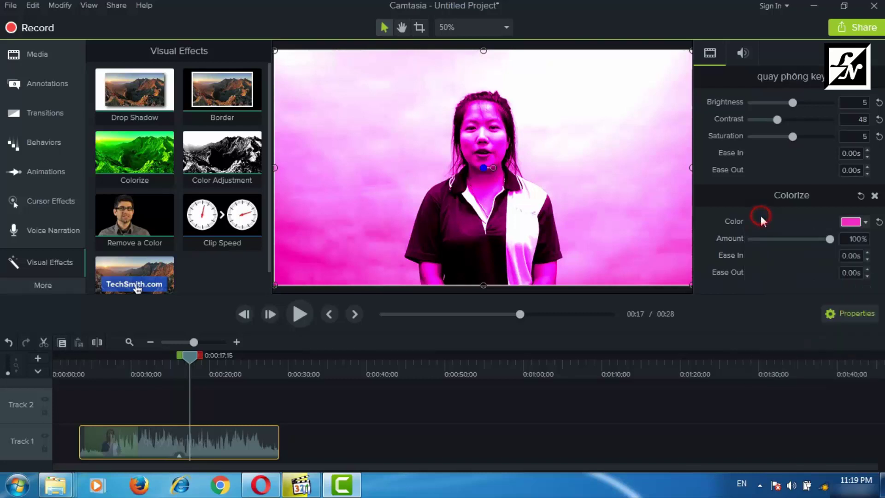
left_click(861, 221)
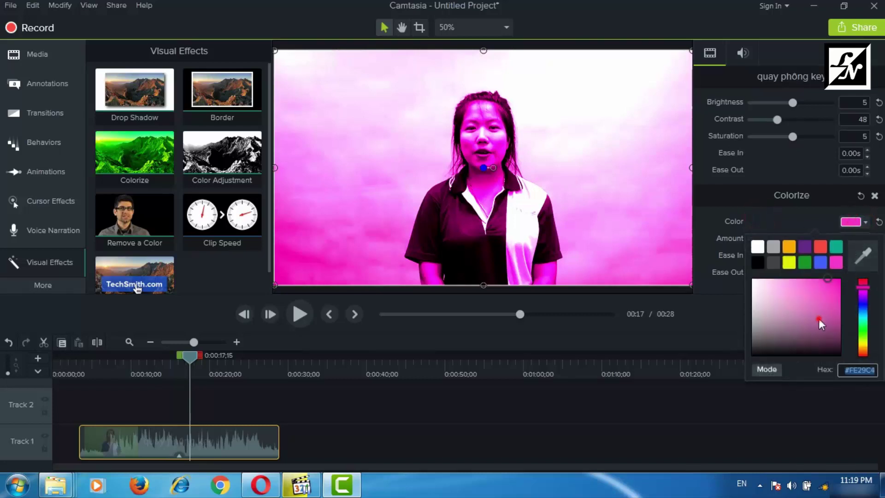
left_click(799, 325)
left_click_drag(807, 308, 798, 286)
left_click(794, 210)
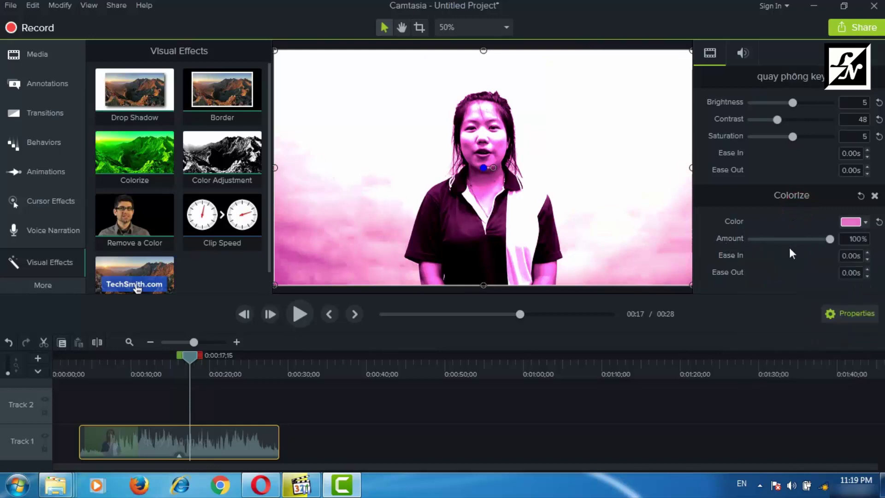
left_click_drag(828, 239, 784, 242)
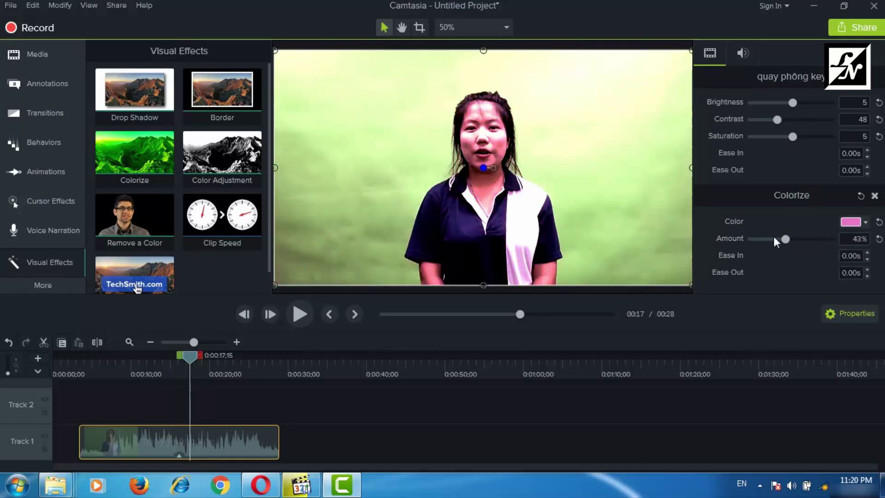
mouse_move(785, 240)
left_mouse_down()
mouse_move(743, 241)
mouse_move(781, 242)
mouse_move(774, 243)
left_mouse_up()
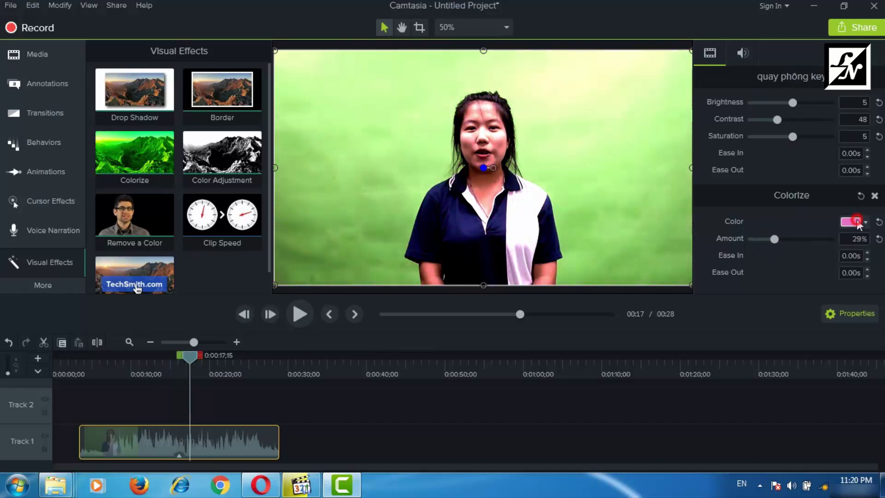
Change the Colorize color to the preset orange lightened to a pale tan, and set the amount to 19%
left_click(856, 223)
left_click(792, 248)
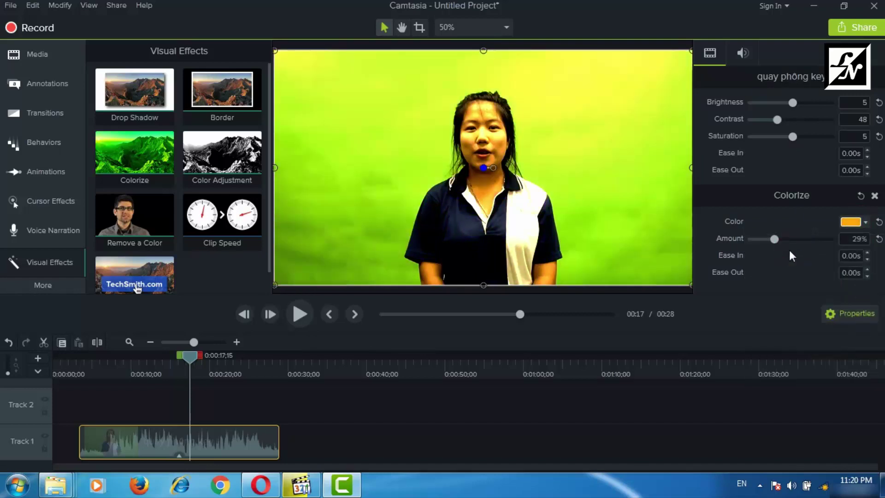
left_click(845, 223)
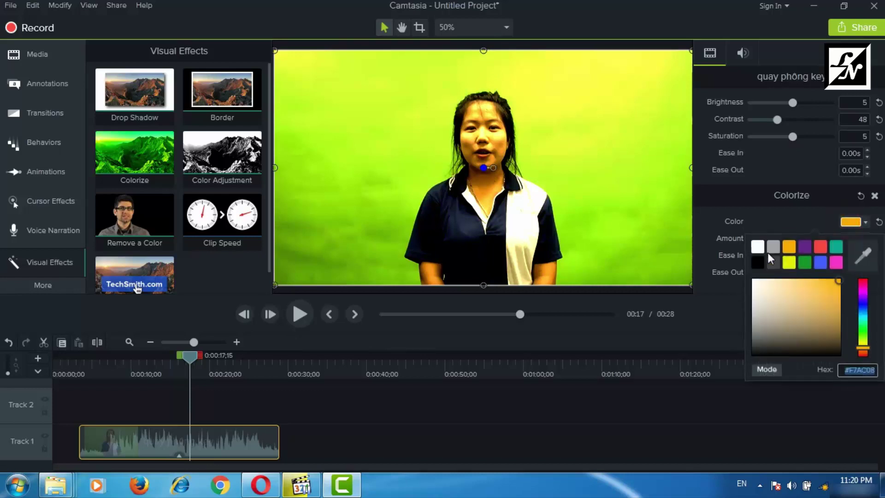
mouse_move(780, 289)
left_mouse_down()
mouse_move(796, 302)
mouse_move(790, 286)
left_mouse_up()
left_click(761, 216)
mouse_move(773, 236)
left_mouse_down()
mouse_move(756, 242)
mouse_move(767, 242)
left_mouse_up()
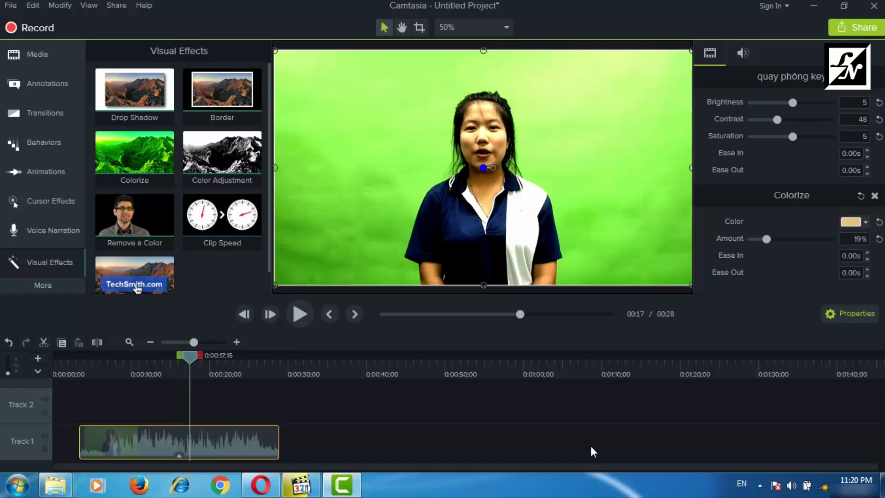
Try the turquoise #24E2A1 and the preset red as the Colorize color of the Track 1 clip
left_click(865, 223)
left_click_drag(863, 341, 862, 321)
left_click_drag(791, 290, 828, 287)
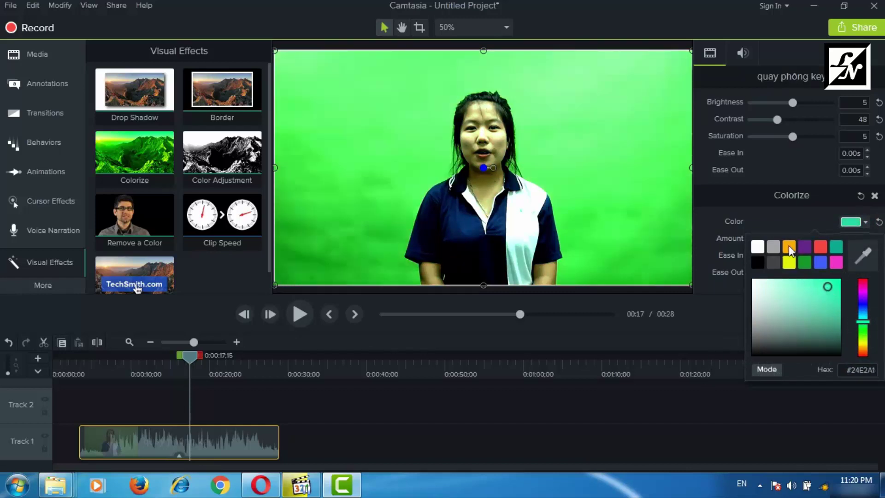
left_click(818, 247)
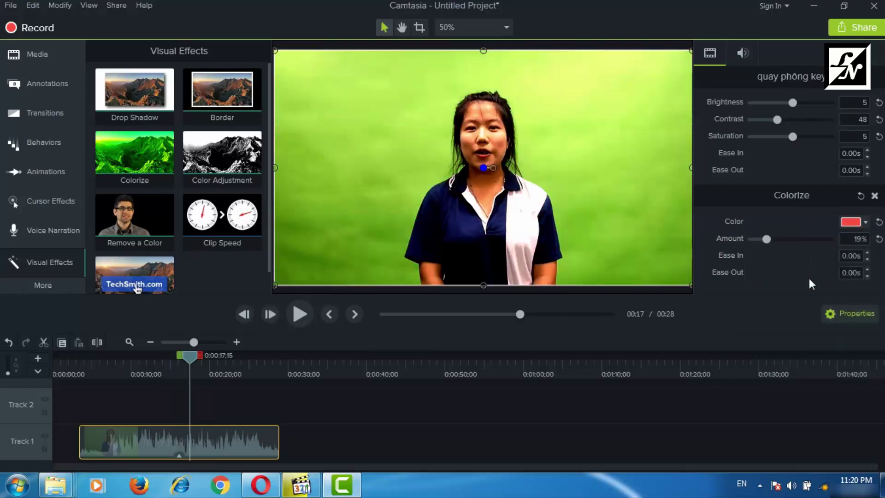
left_click(849, 225)
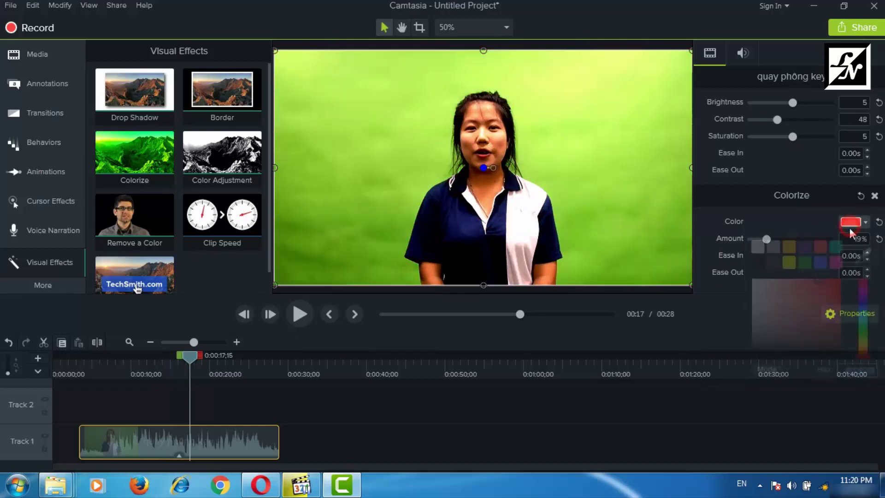
left_click(711, 434)
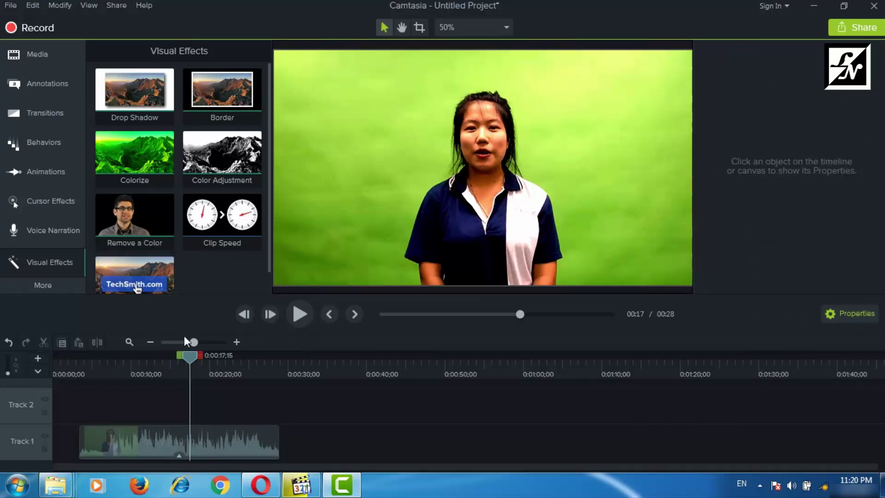
Expand the effects applied to the Track 1 clip and delete its Colorize effect
left_click(189, 440)
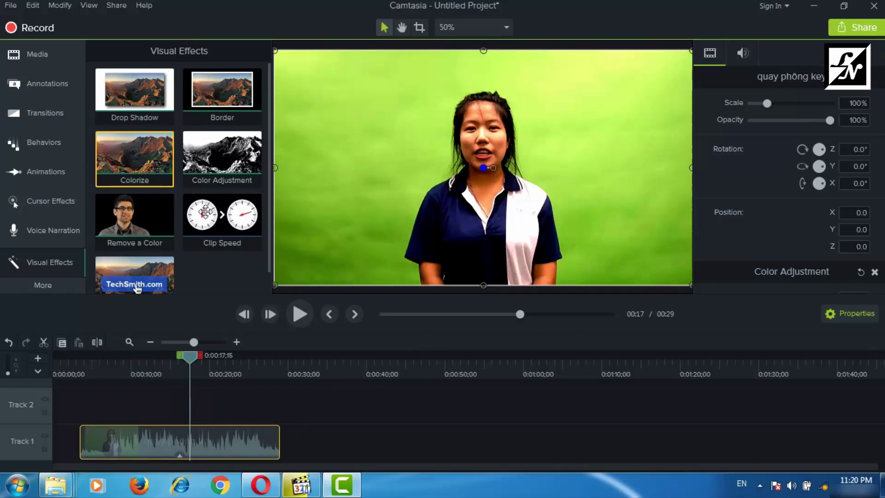
left_click_drag(144, 155, 178, 455)
left_click(178, 455)
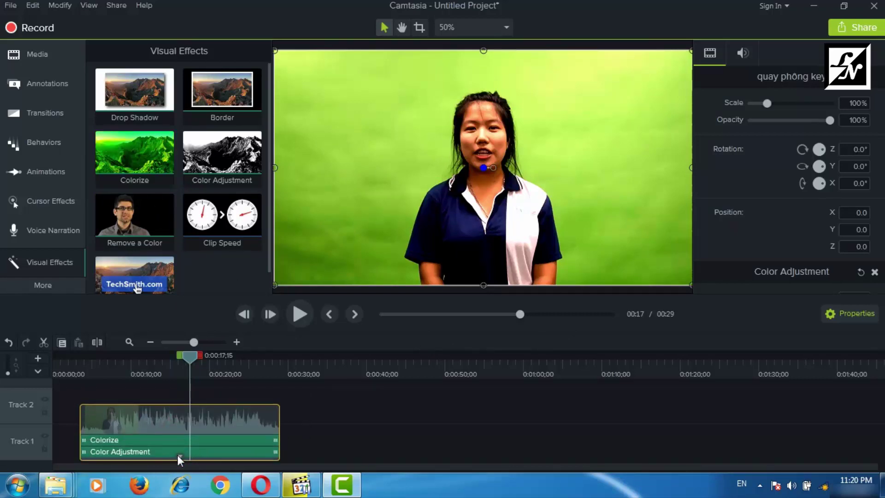
left_click(178, 455)
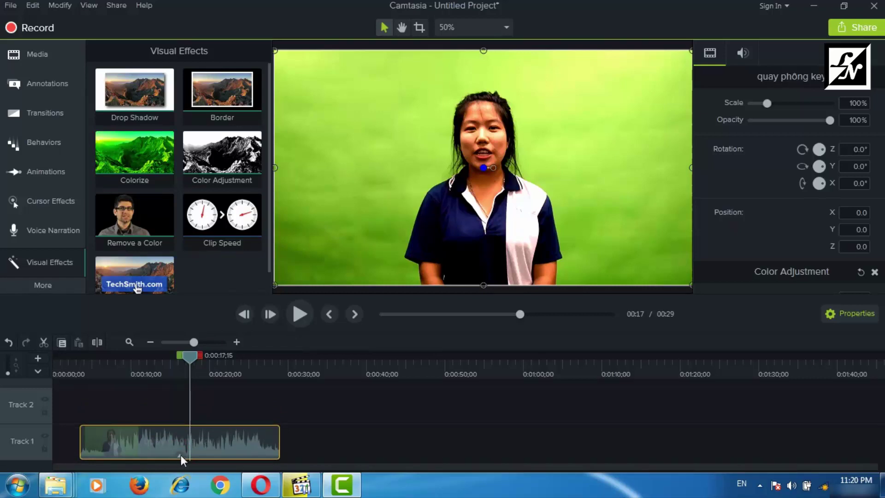
left_click(180, 455)
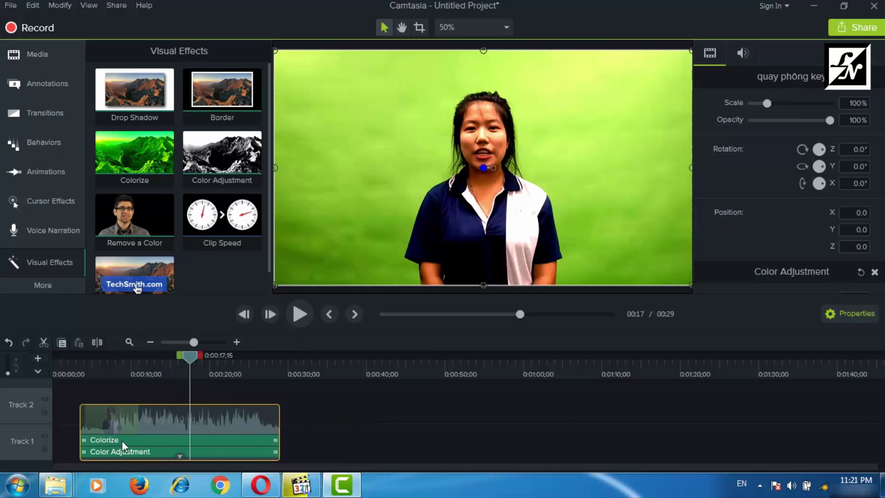
left_click(264, 440)
right_click(263, 439)
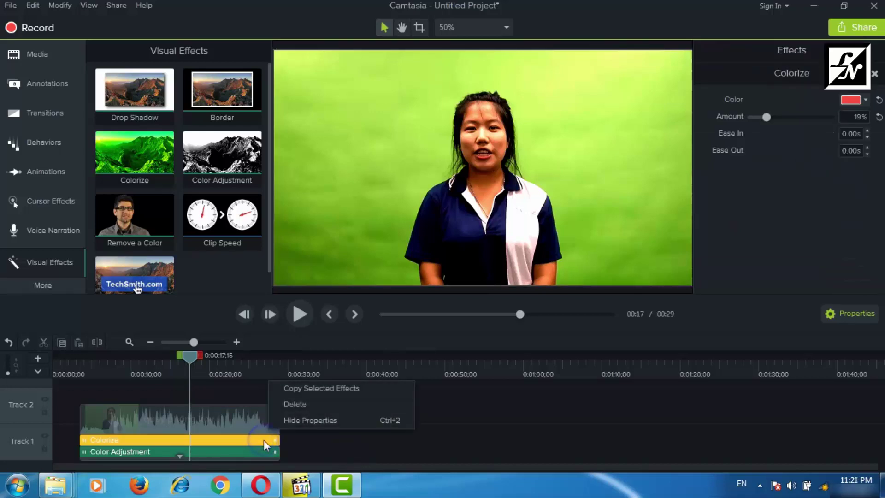
left_click(296, 405)
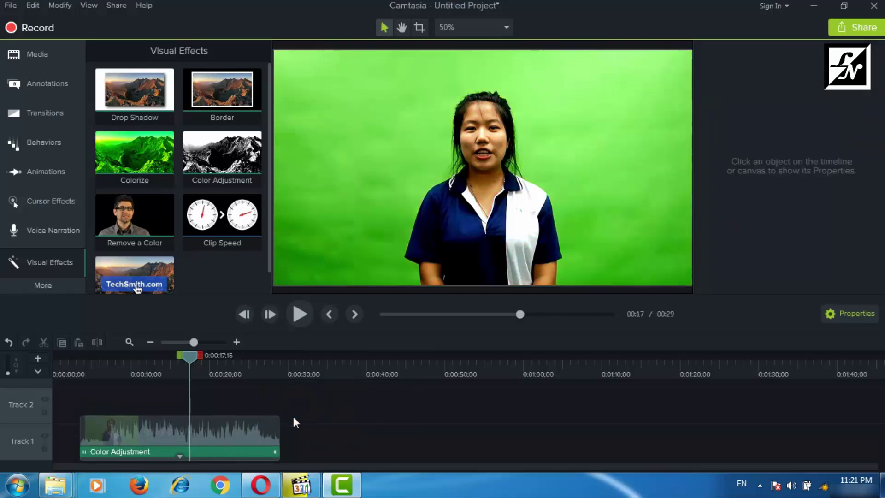
Move the Track 1 clip to start at about 11 seconds and add the original quay phông key video above it on Track 2
left_click_drag(184, 430, 411, 443)
left_click_drag(401, 455, 262, 465)
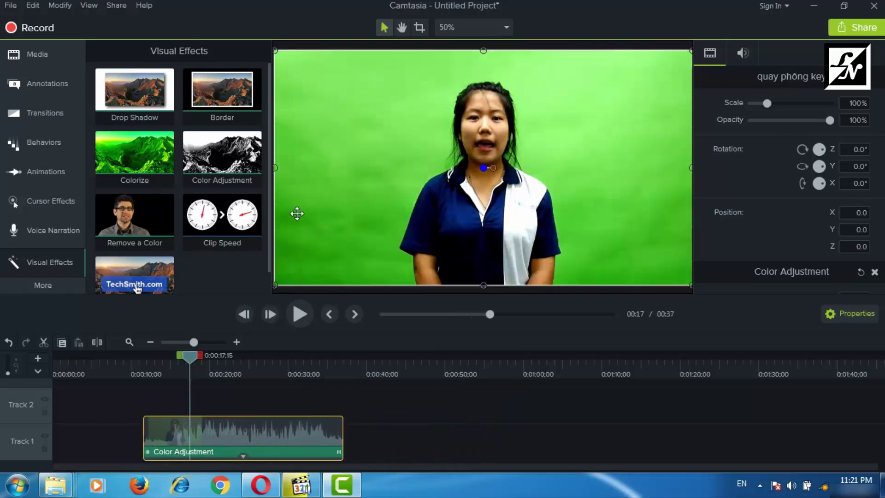
left_click(222, 154)
left_click(53, 54)
left_click(150, 198)
left_click_drag(135, 121, 147, 406)
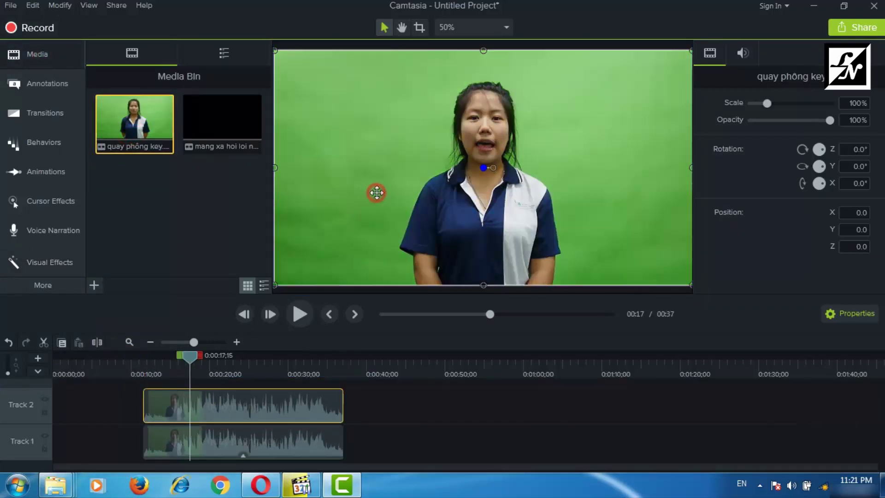
Shrink the Track 2 clip to about 60% and place it on the right half of the canvas
left_click_drag(276, 50, 508, 182)
left_click_drag(555, 229, 559, 145)
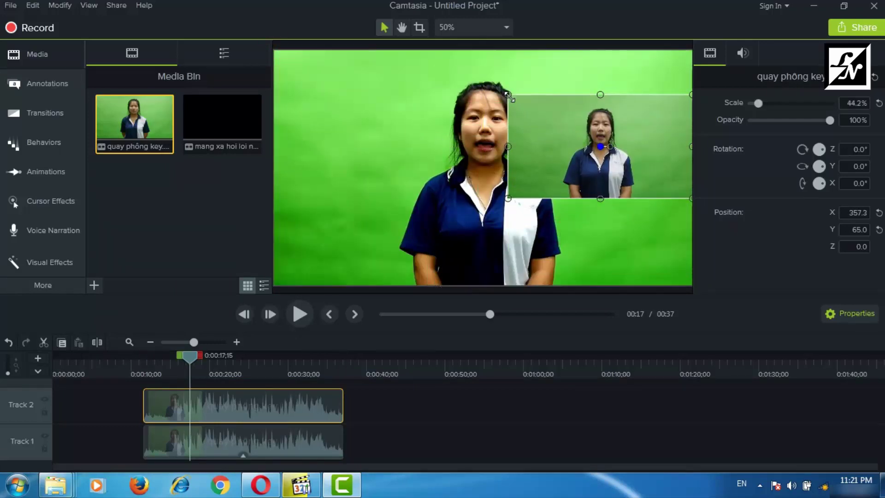
left_click_drag(508, 95, 440, 54)
left_click_drag(473, 108, 491, 145)
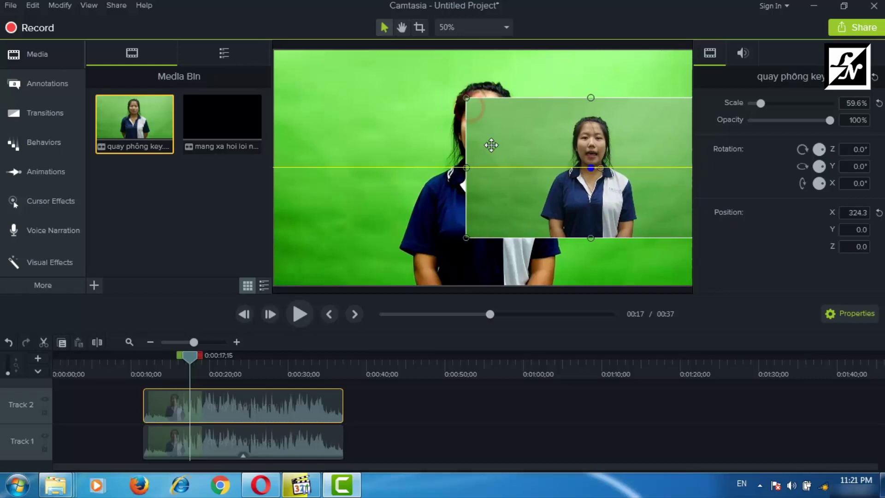
Shrink the color-adjusted Track 1 clip to 58.2% and place it on the left half of the canvas beside the original
left_click(405, 191)
left_click_drag(690, 52, 447, 133)
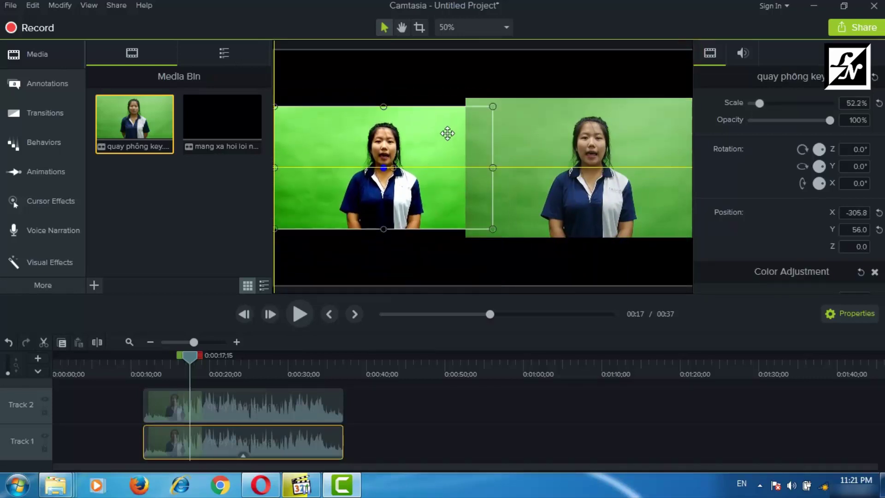
left_click_drag(509, 98, 475, 135)
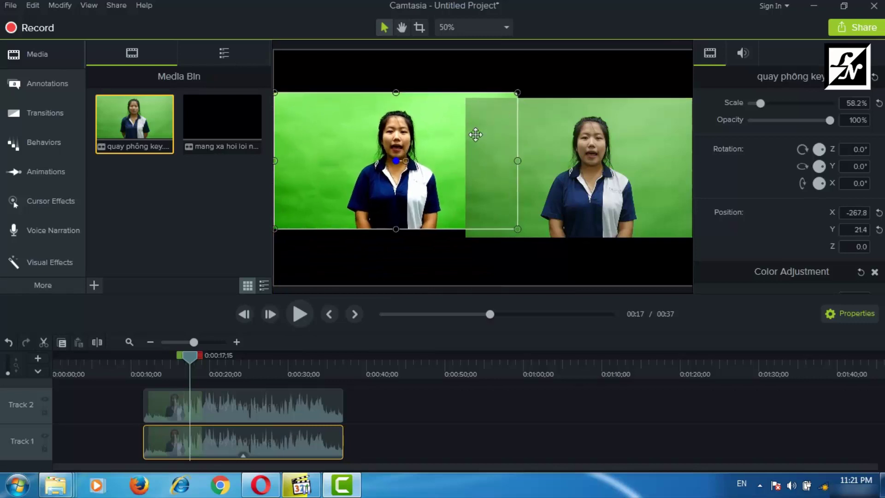
Resize the Track 2 clip to 58.2% so that its upper and lower edges align with the Track 1 clip
left_click(466, 143)
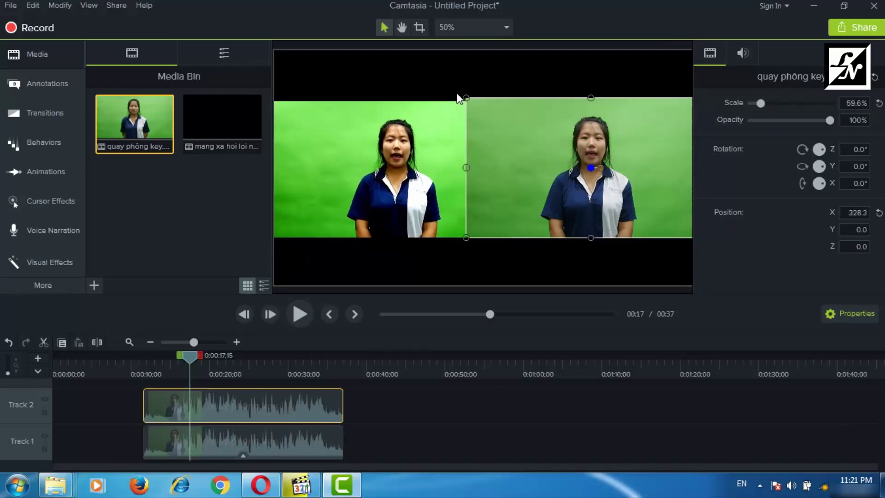
left_click_drag(466, 98, 503, 111)
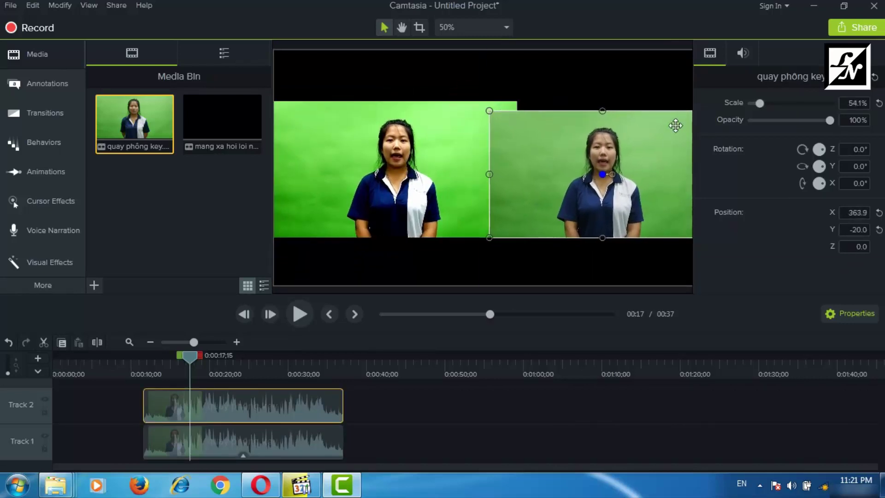
left_click_drag(604, 112, 604, 102)
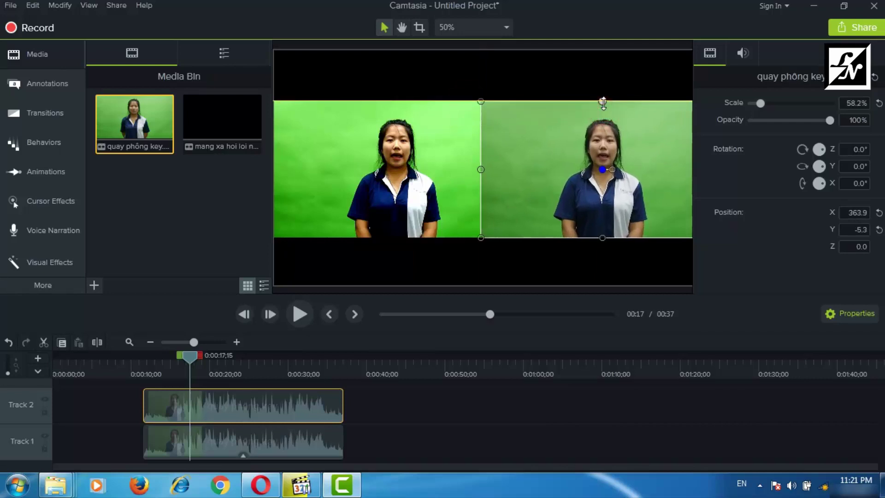
left_click(559, 267)
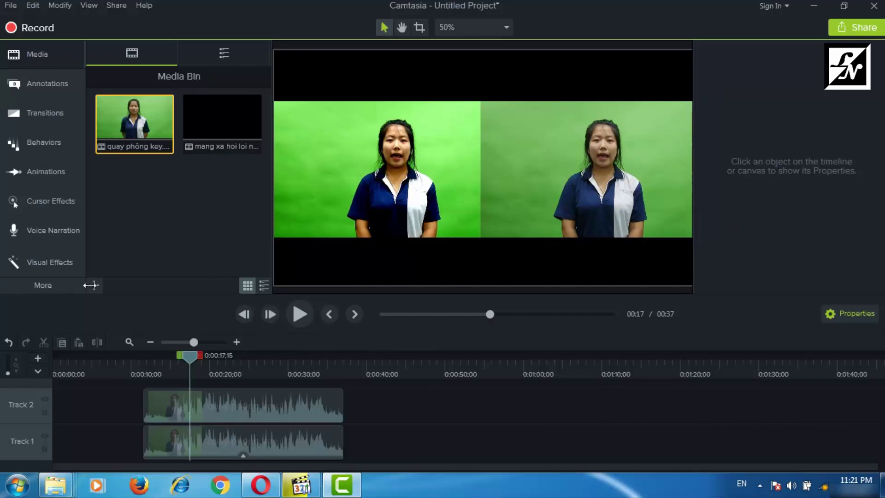
Compare the color-adjusted Track 1 clip with the original Track 2 clip side by side on the canvas
left_click(55, 263)
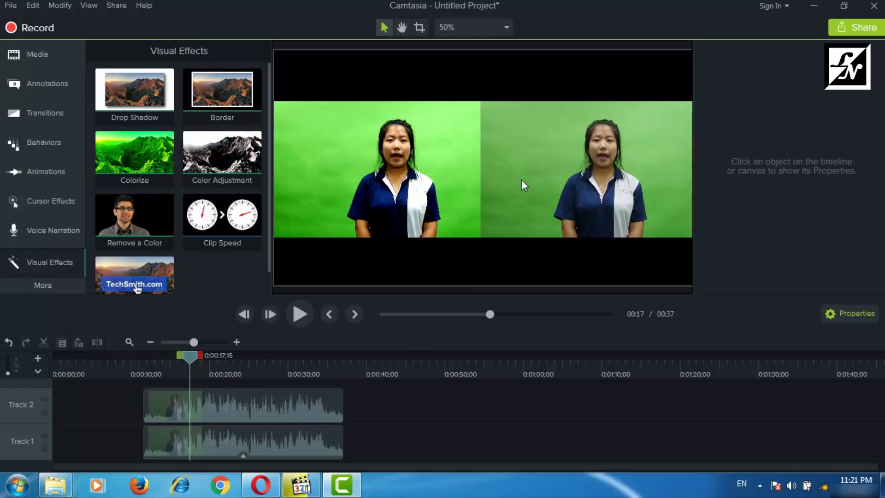
left_click(437, 275)
left_click(363, 181)
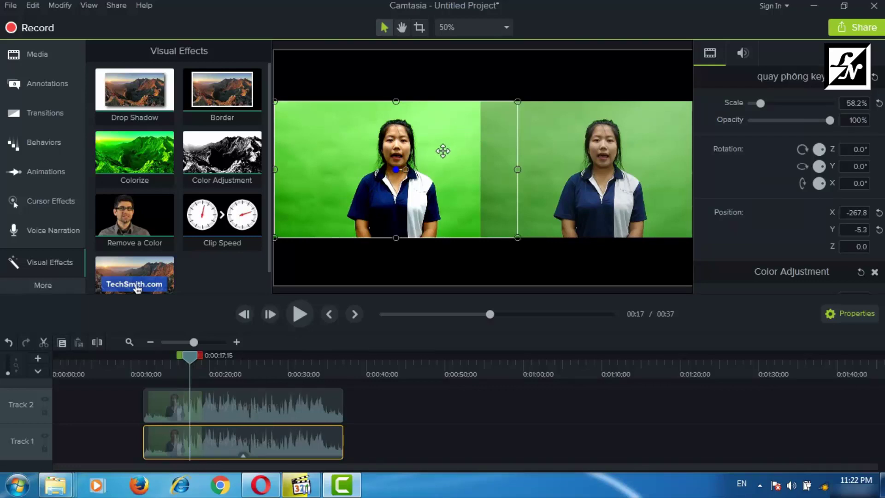
left_click(582, 183)
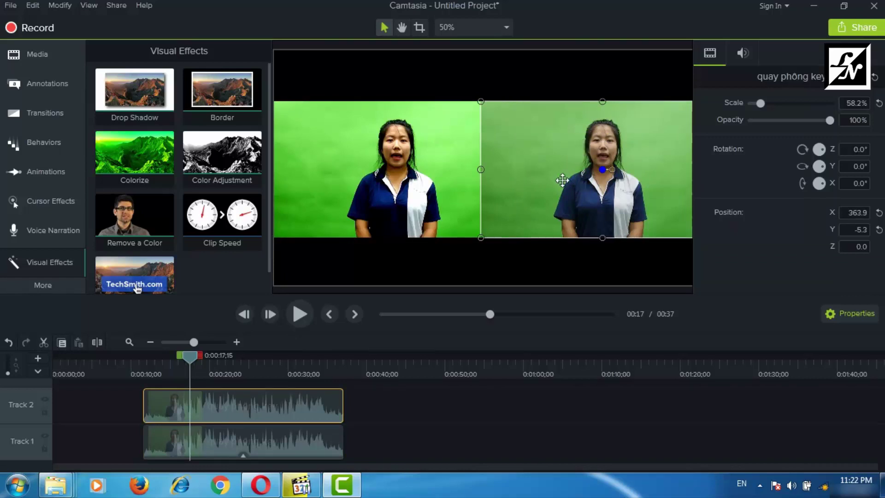
left_click(409, 421)
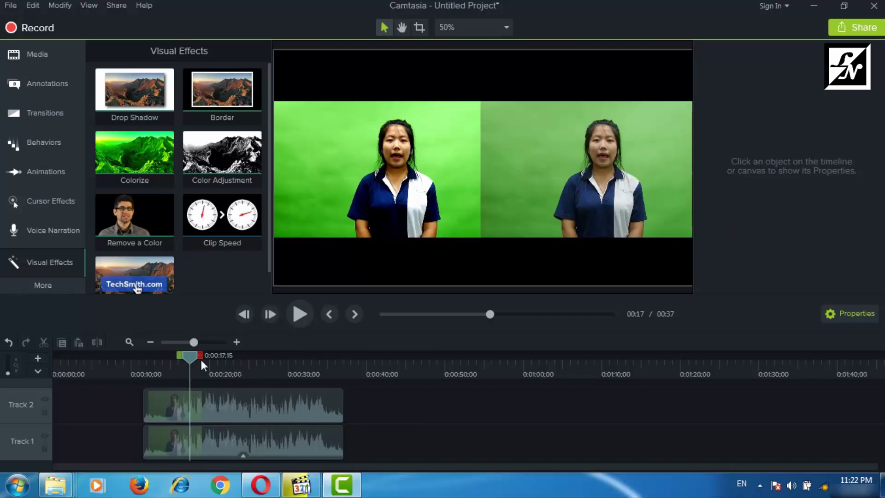
left_click_drag(189, 357, 274, 364)
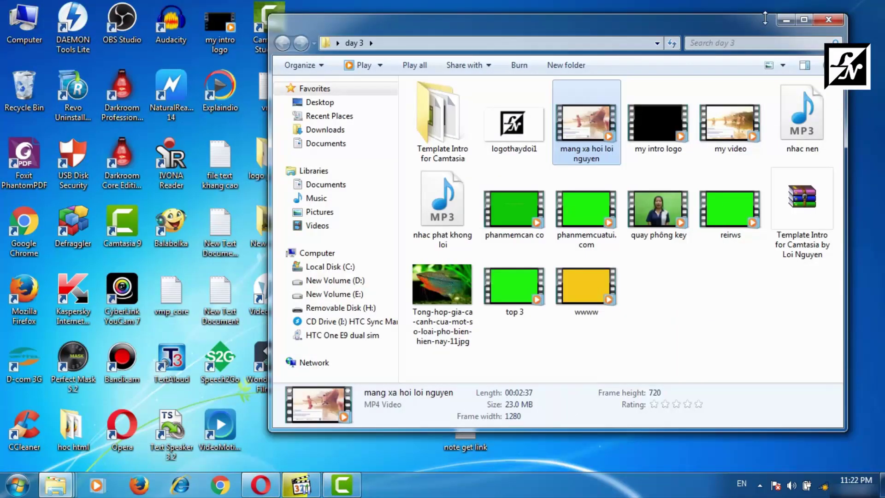
Switch to Filmora, start a new 16:9 movie in Full Feature Mode, and show the My Album media
left_click(786, 20)
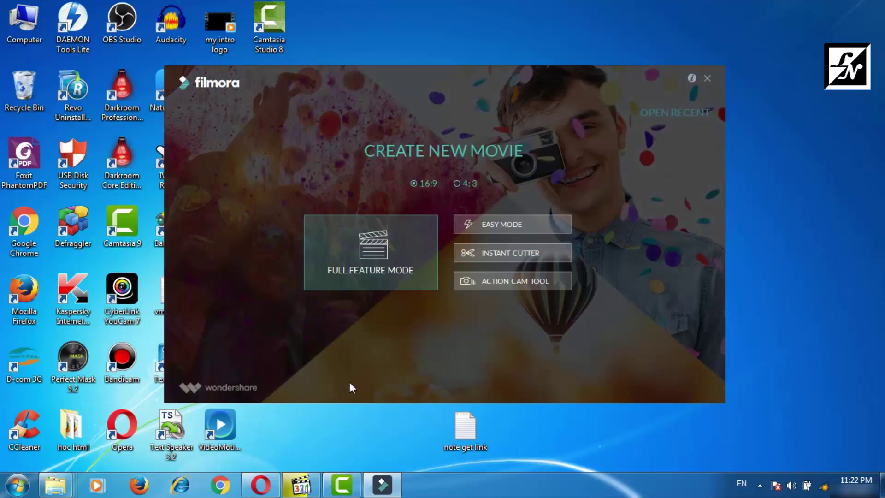
left_click(357, 235)
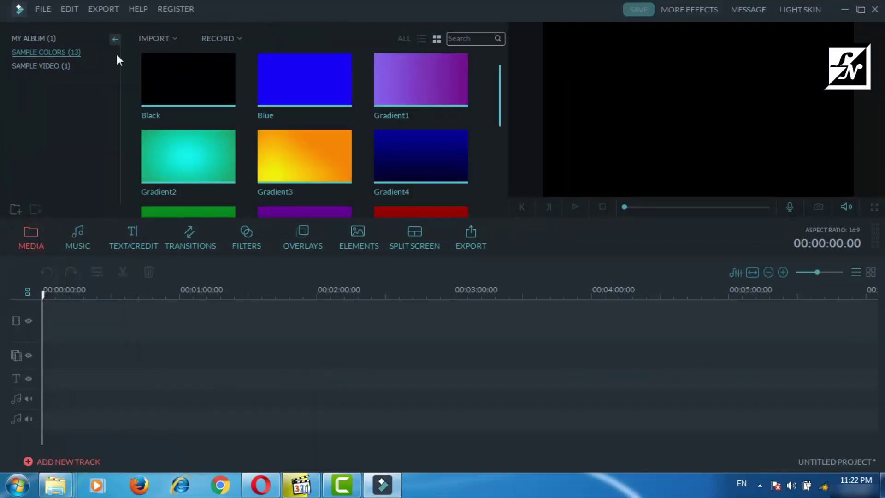
left_click(43, 39)
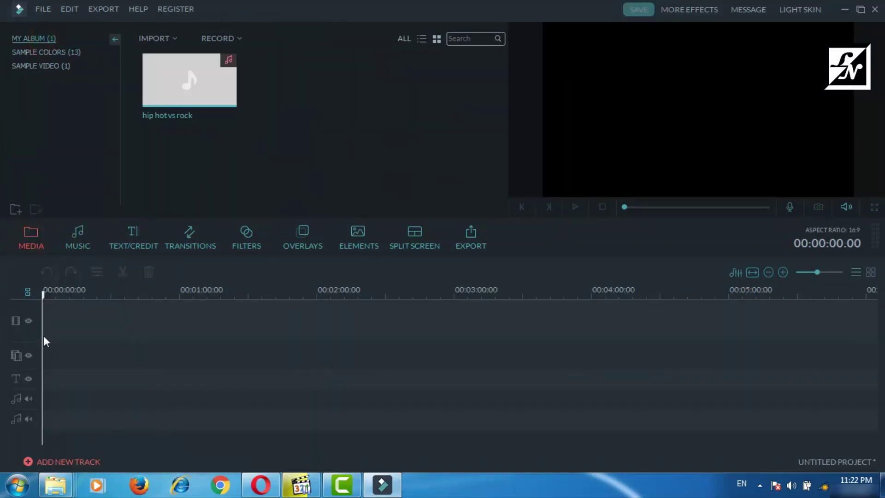
Import the quay phông key video from the day 3 folder into My Album and place it at the start of the video track
mouse_move(56, 485)
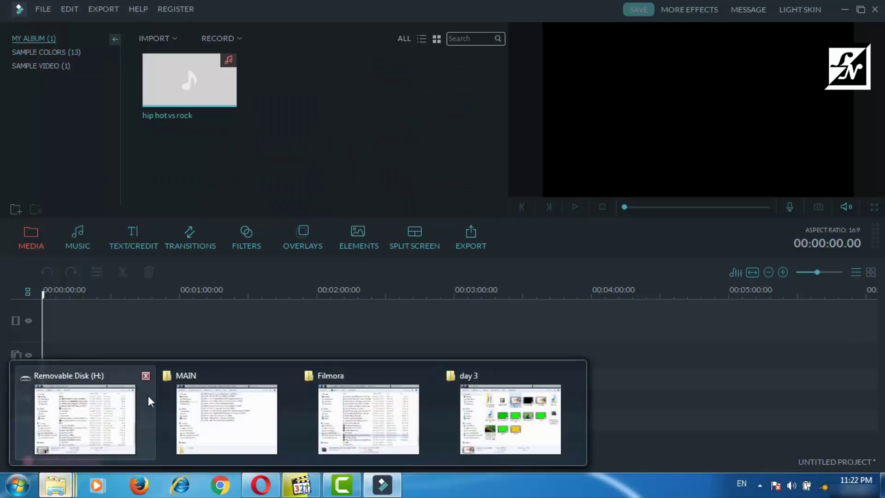
left_click(498, 406)
left_click(649, 207)
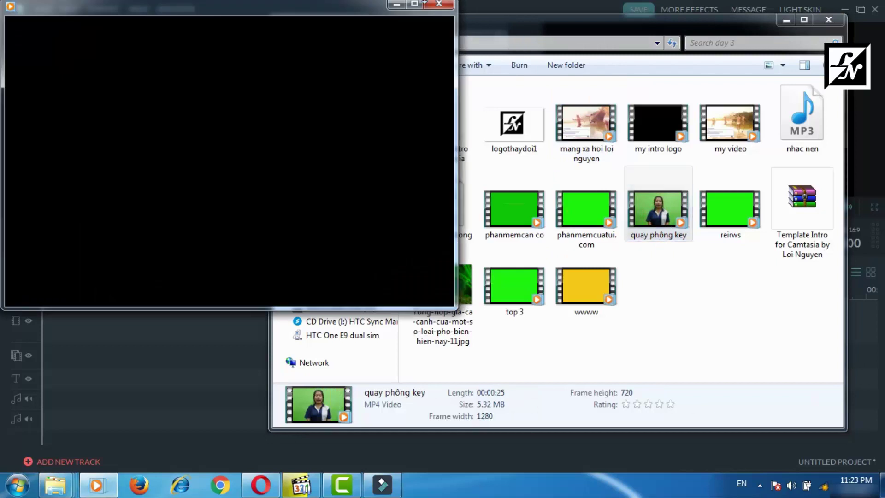
left_click(444, 8)
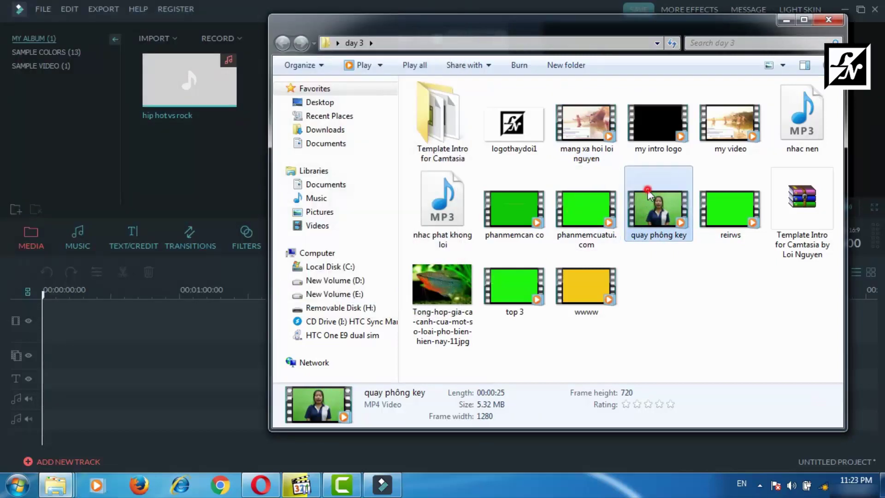
left_click_drag(656, 208, 150, 187)
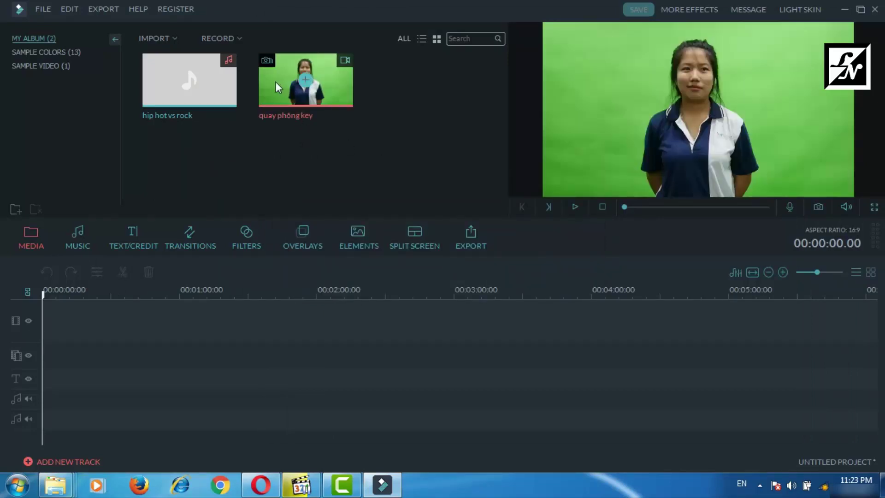
left_click_drag(308, 82, 212, 338)
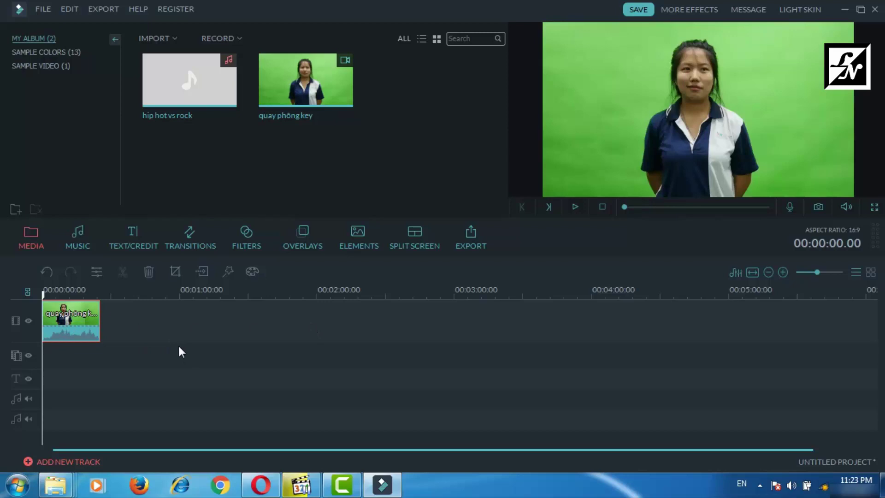
Apply the September filter to the quay phông key clip on the video track
left_click(248, 239)
left_click(302, 233)
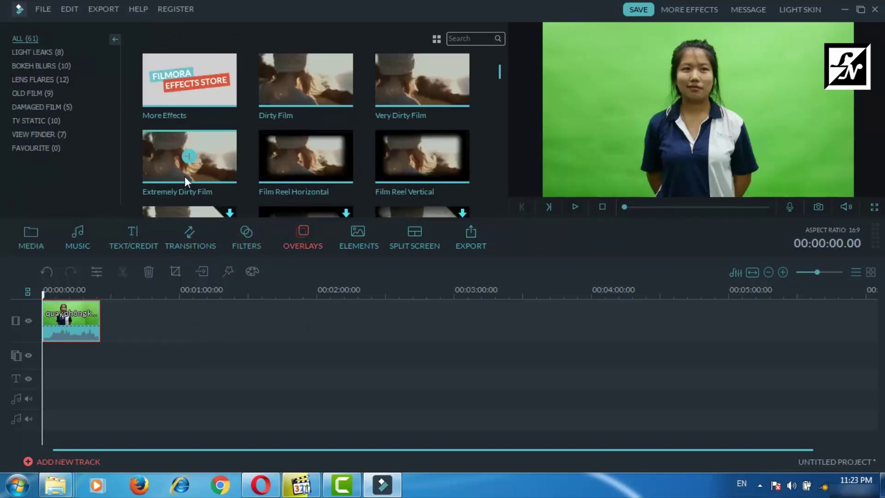
left_click(246, 234)
left_click_drag(210, 147, 74, 323)
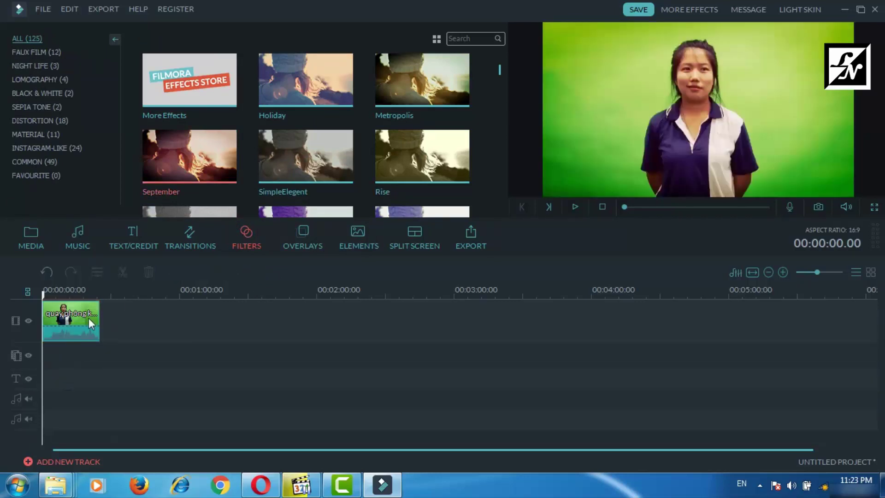
Place the September filter on its own track beneath the quay phông key clip and preview the graded frame at 00:00:13.17
left_click_drag(204, 156, 99, 351)
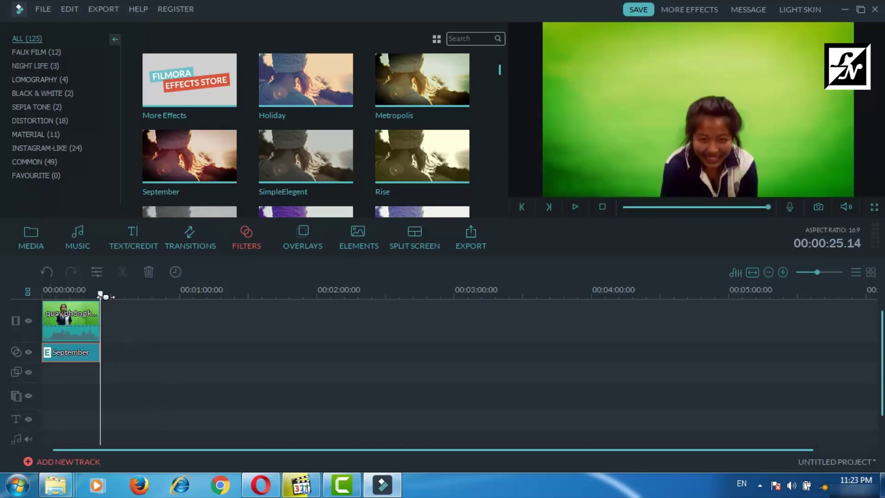
left_click_drag(100, 295, 74, 295)
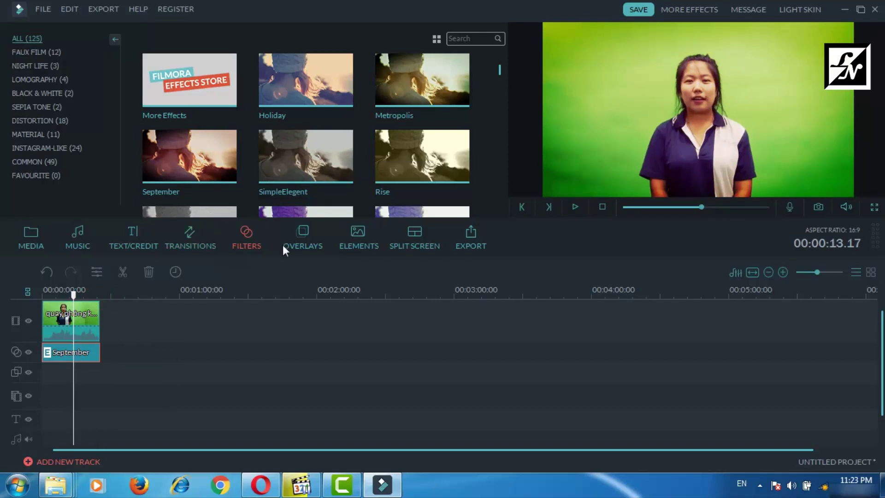
Browse the available overlay effects and the text and credit presets
left_click(301, 246)
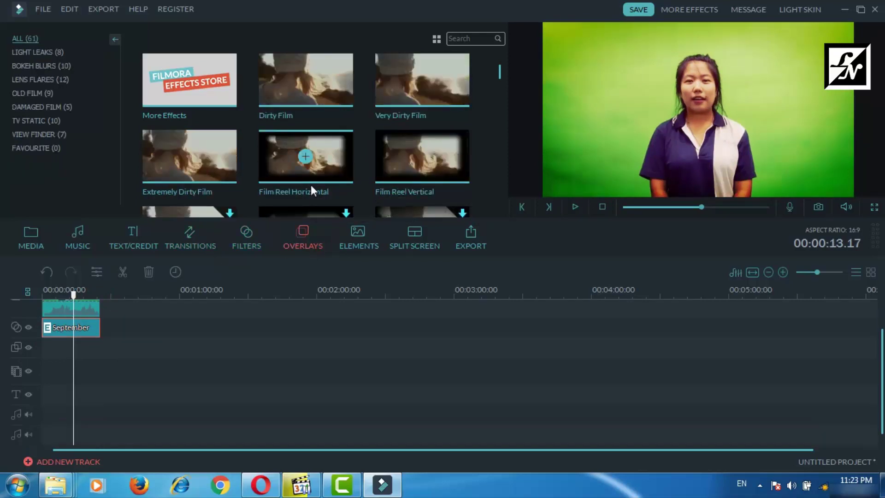
left_click(138, 237)
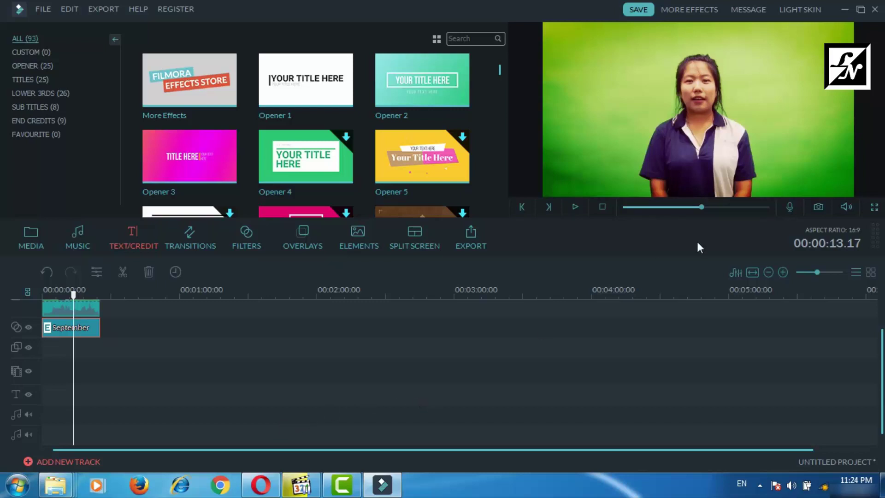
Close Filmora without saving the project changes and switch back to the Camtasia project
left_click(878, 13)
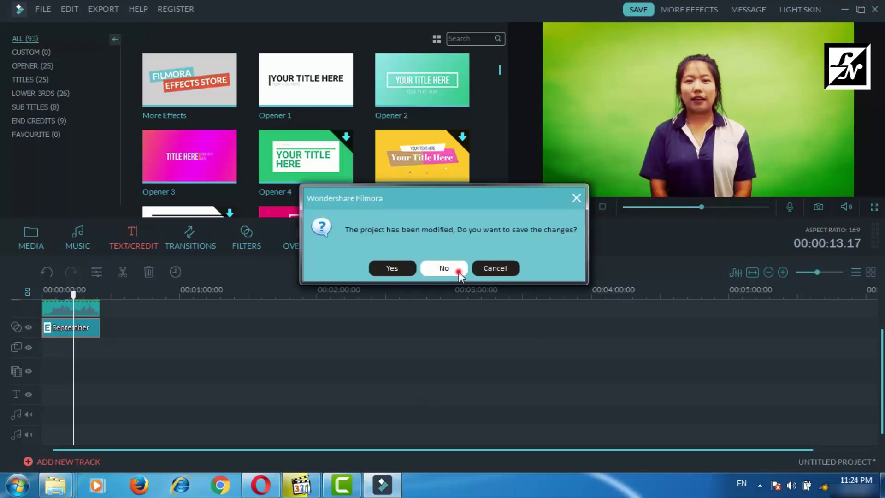
left_click(456, 270)
left_click(342, 484)
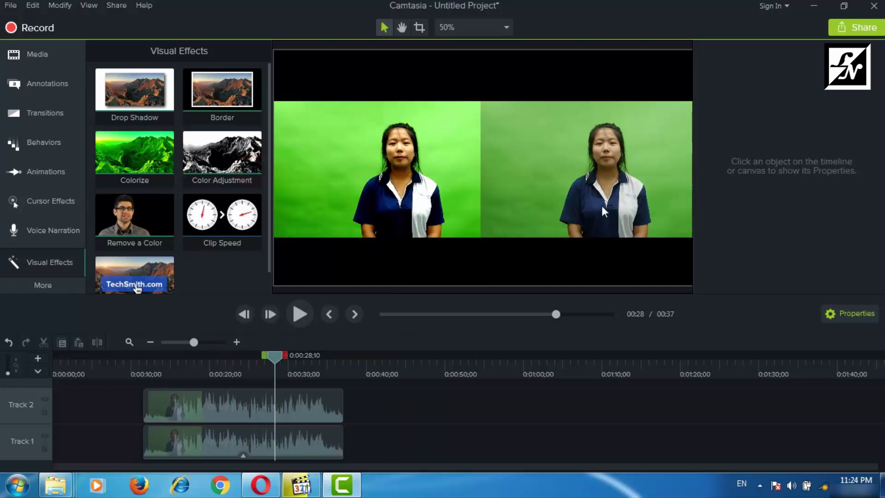
Review the Color Adjustment settings of the Track 1 clip
left_click_drag(283, 450, 283, 451)
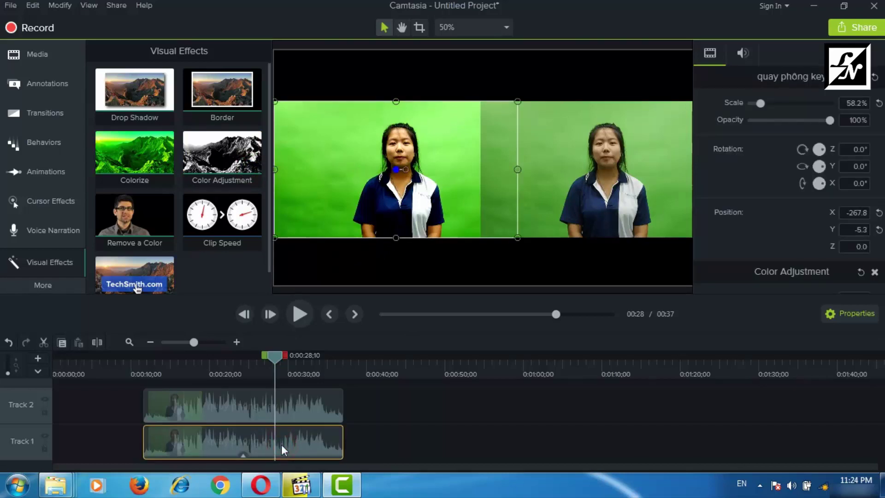
scroll(739, 229, "down", 3)
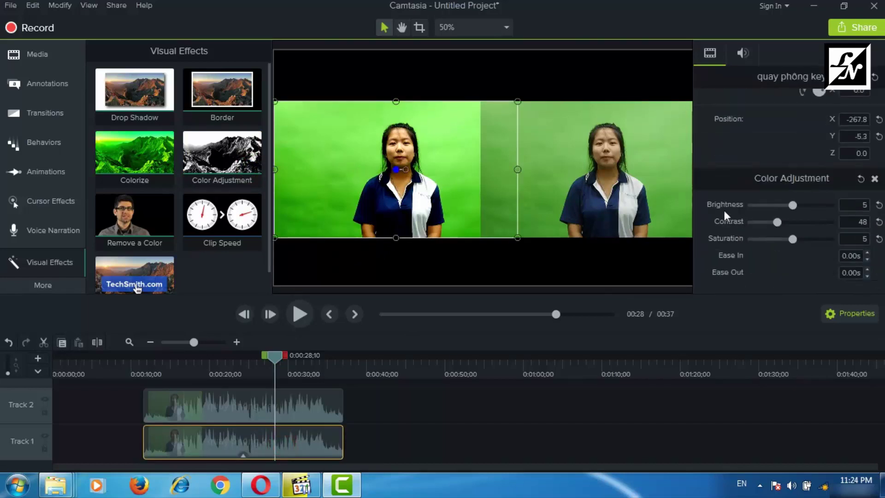